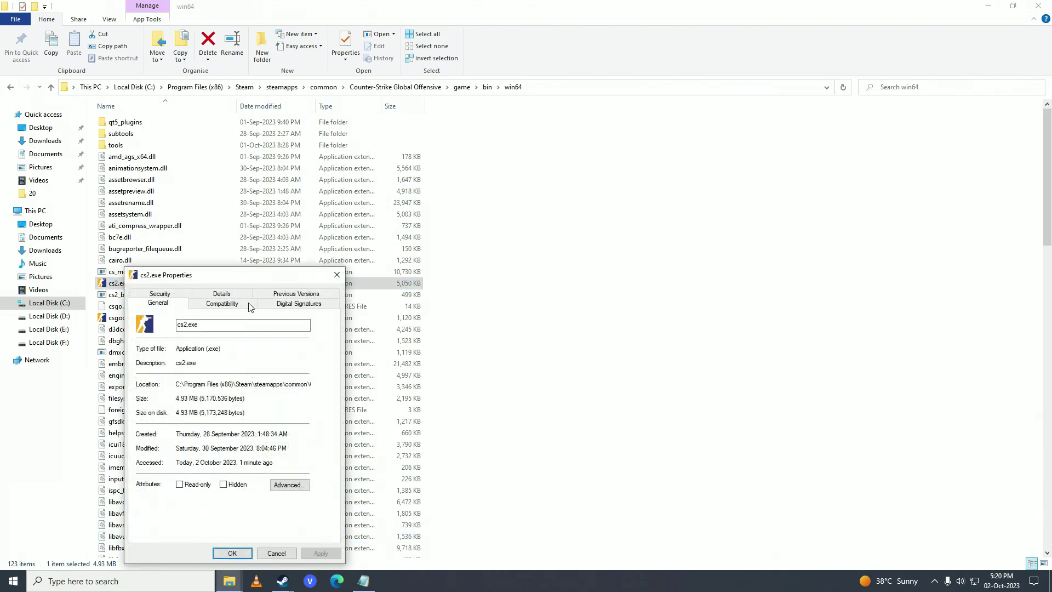
- Set cs2.exe to run in compatibility mode for Windows 7
left_click(229, 307)
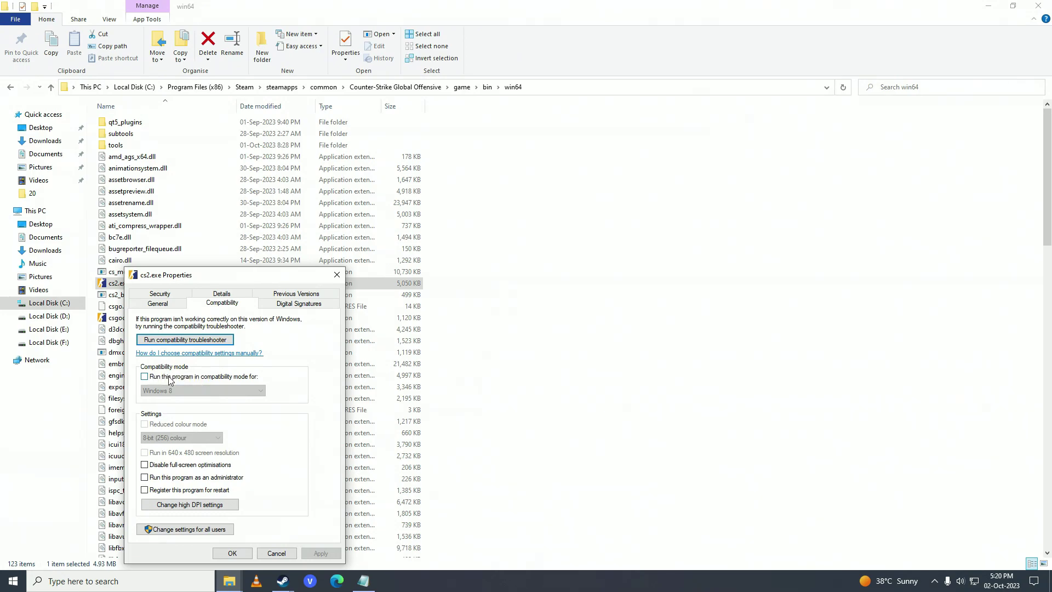
left_click(245, 378)
left_click(195, 390)
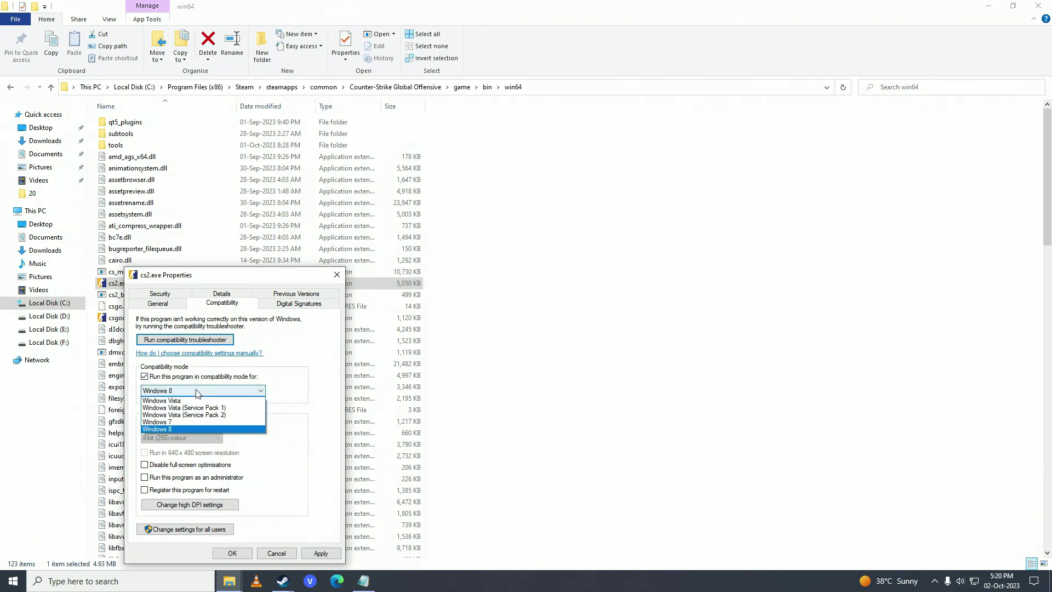
left_click(176, 422)
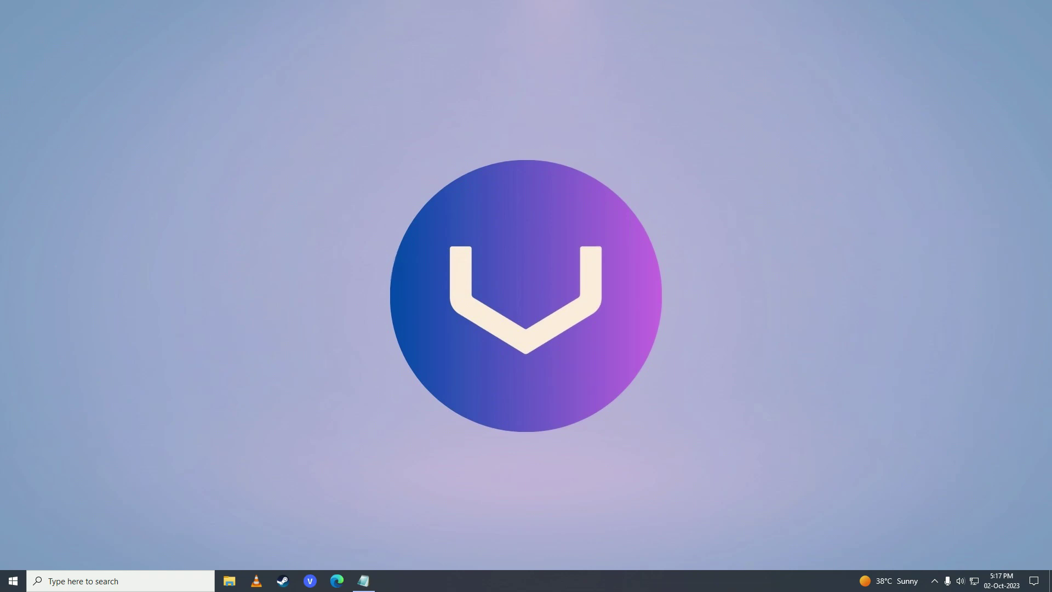
- Bring up the computer's power options to view the Restart choice, without restarting
left_click(13, 581)
left_click(14, 557)
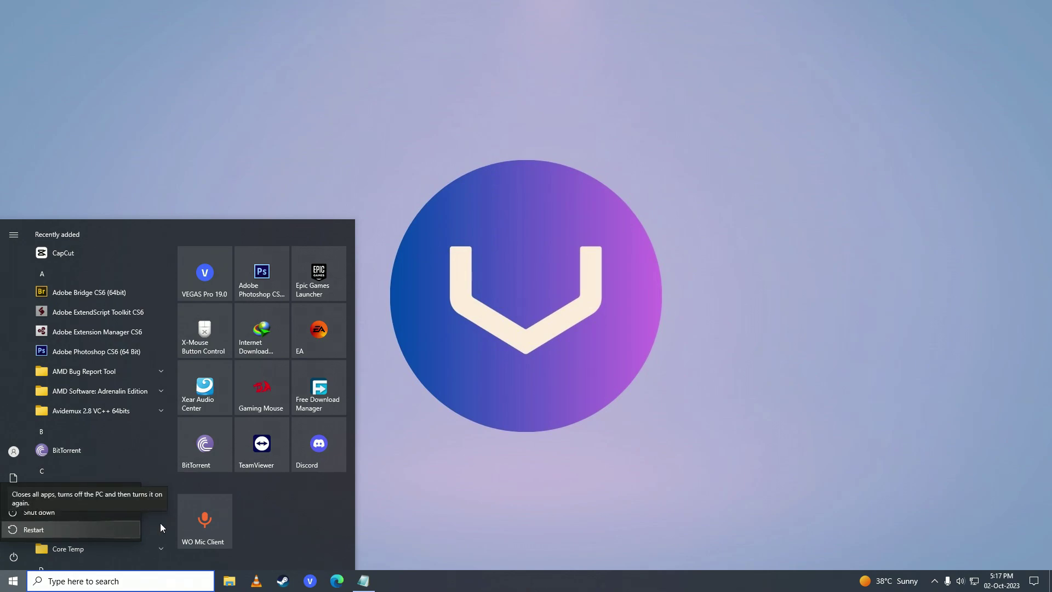
left_click(752, 282)
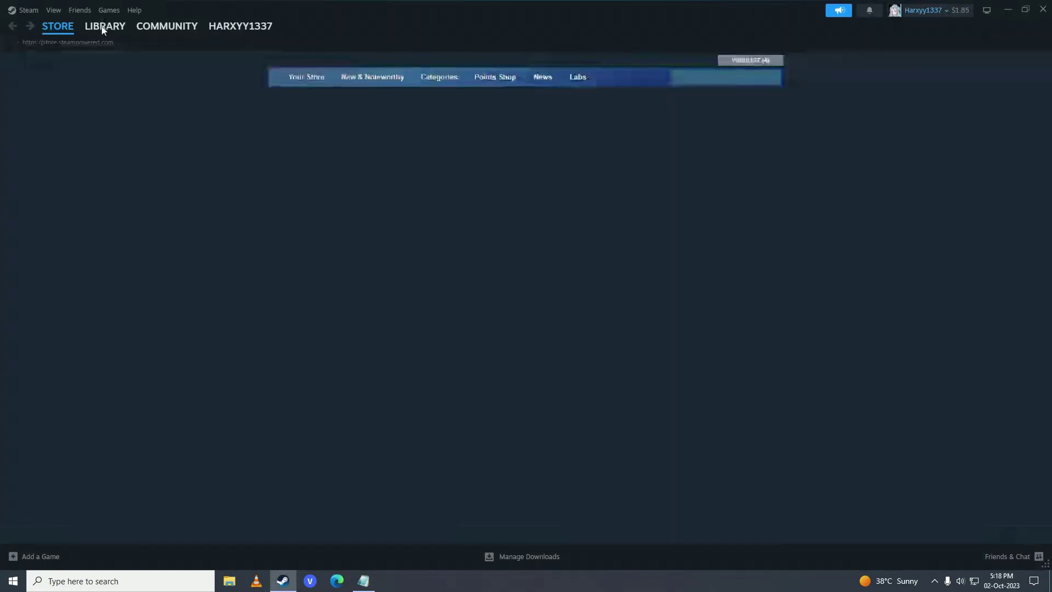
- View the Installed Files properties of Counter-Strike 2 from the Steam library, and close them
mouse_move(105, 32)
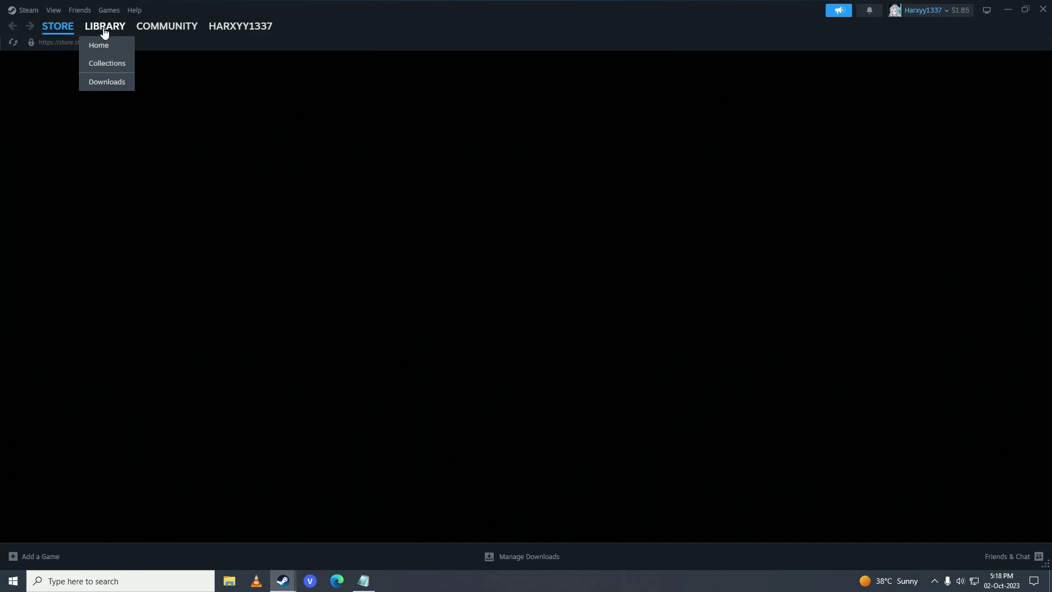
left_click(105, 32)
left_click(71, 146)
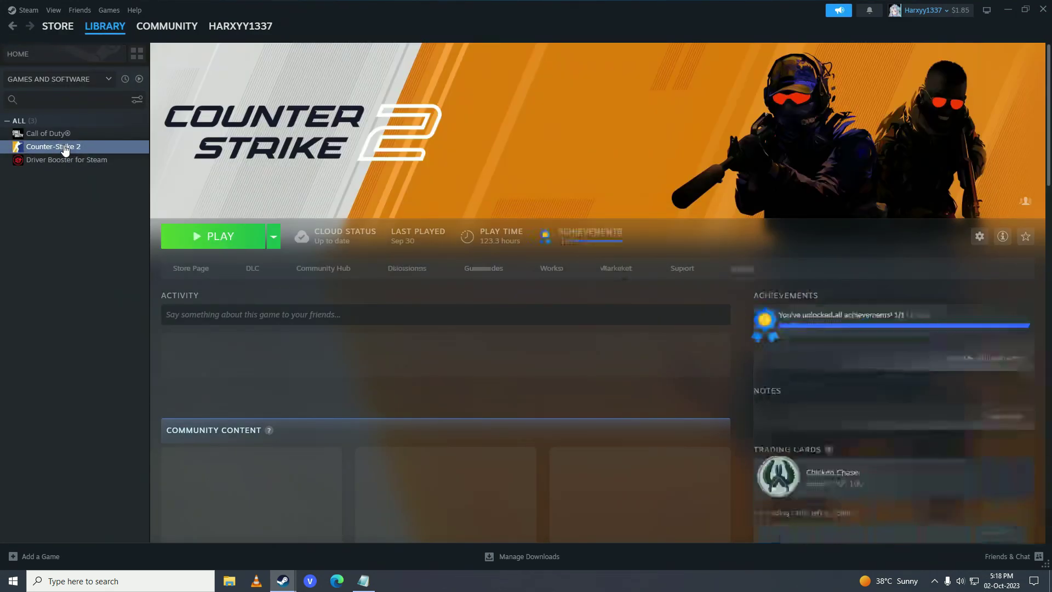
right_click(64, 146)
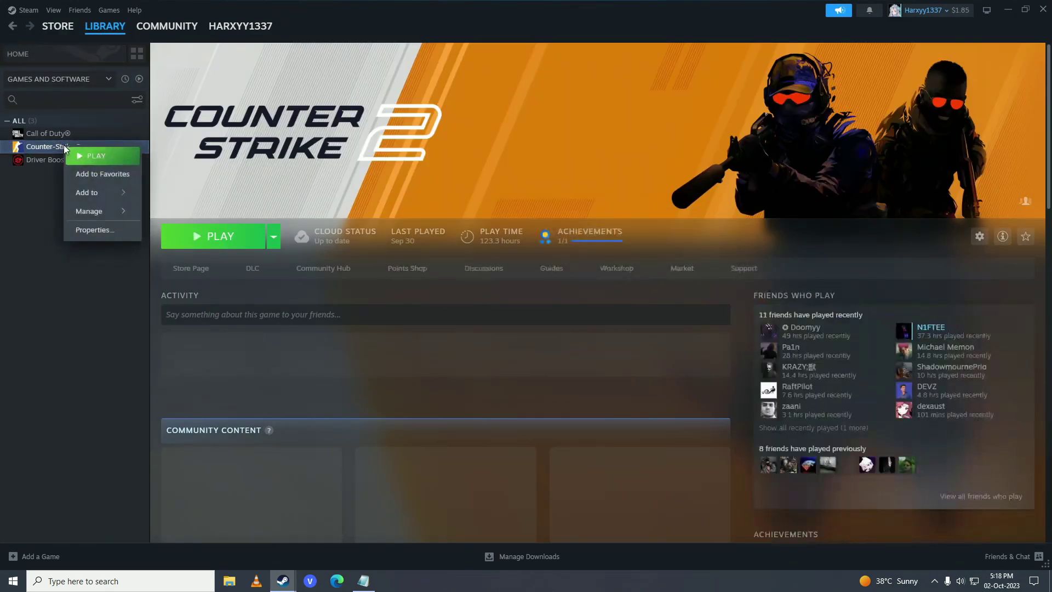
left_click(107, 230)
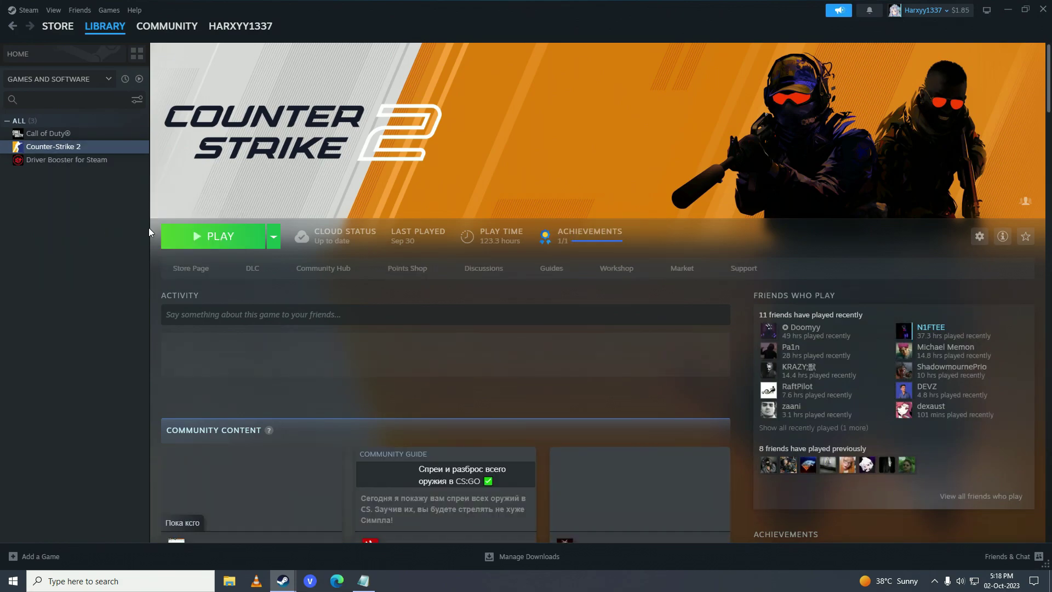
left_click(341, 227)
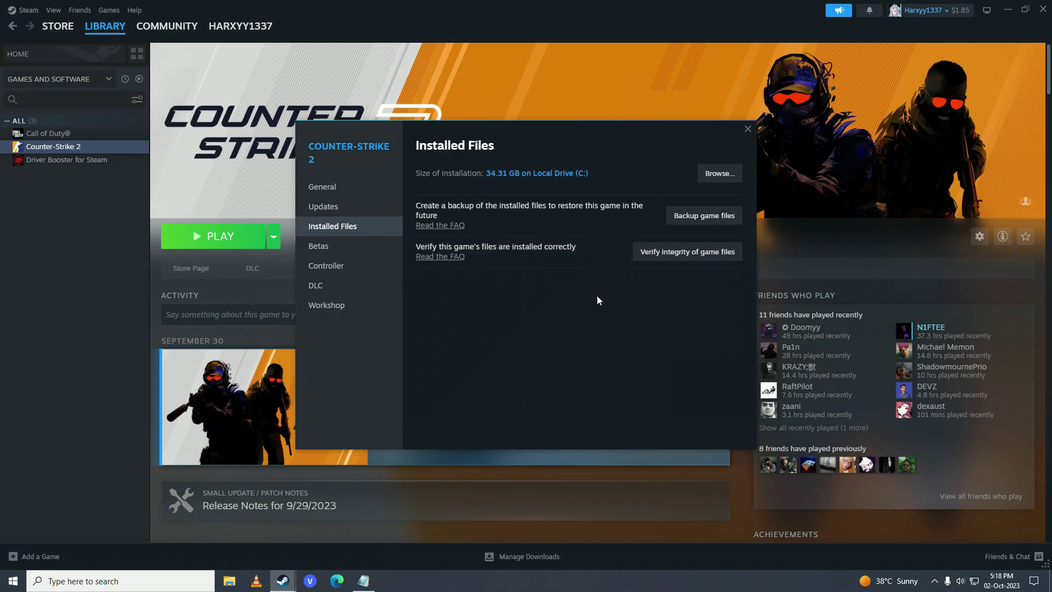
left_click(746, 131)
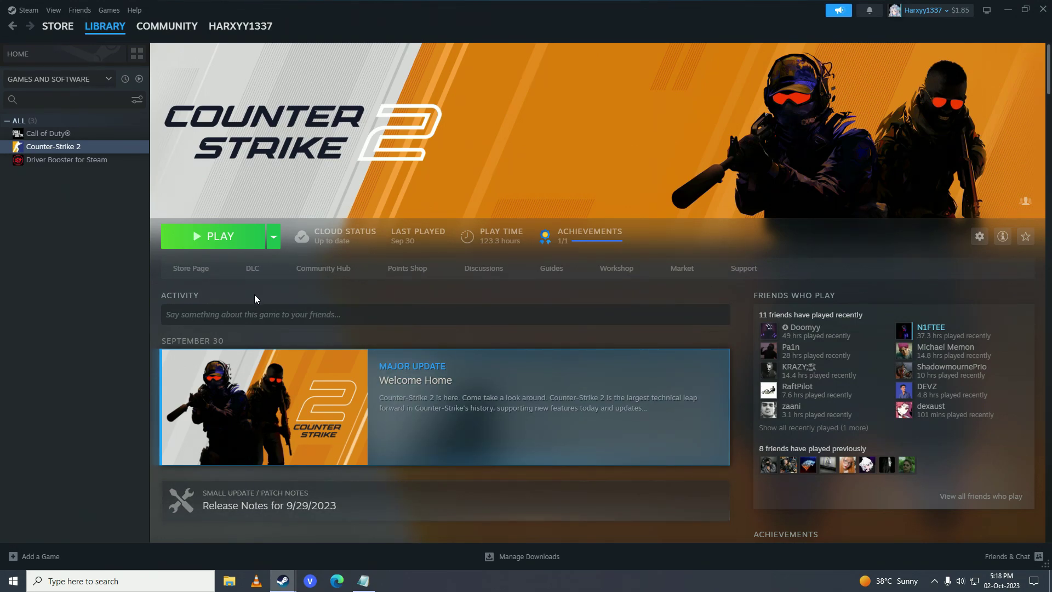
- Browse Counter-Strike 2's local installation files from its properties and open the win64 folder inside game\bin
right_click(78, 148)
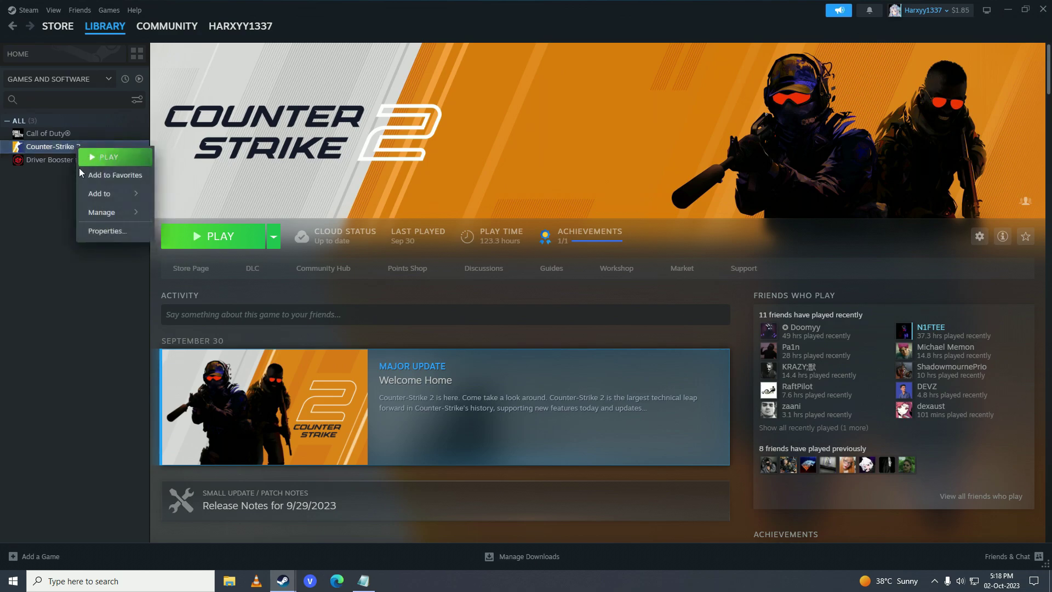
left_click(117, 231)
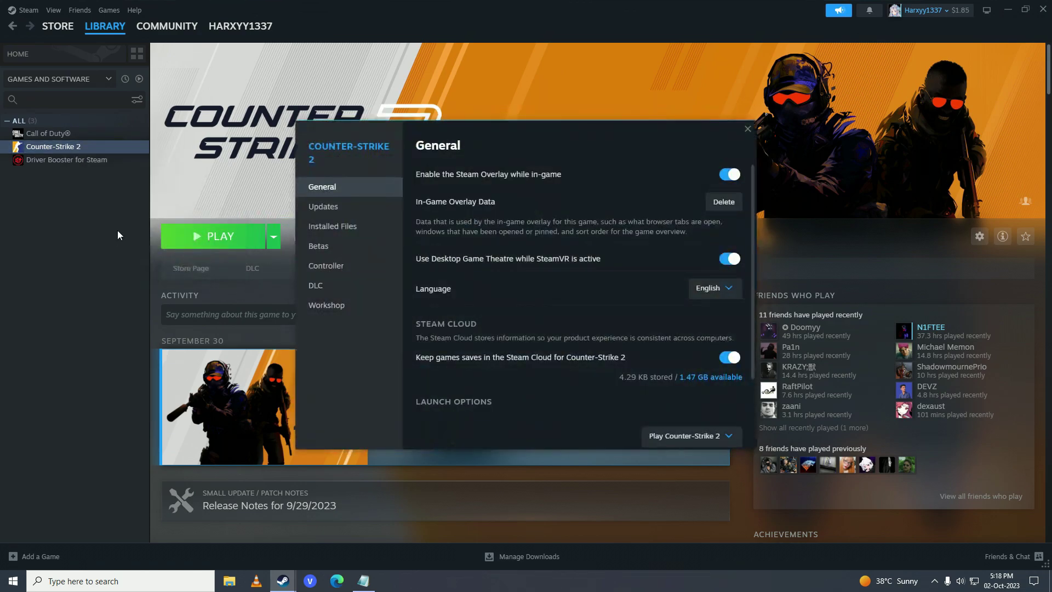
left_click(340, 226)
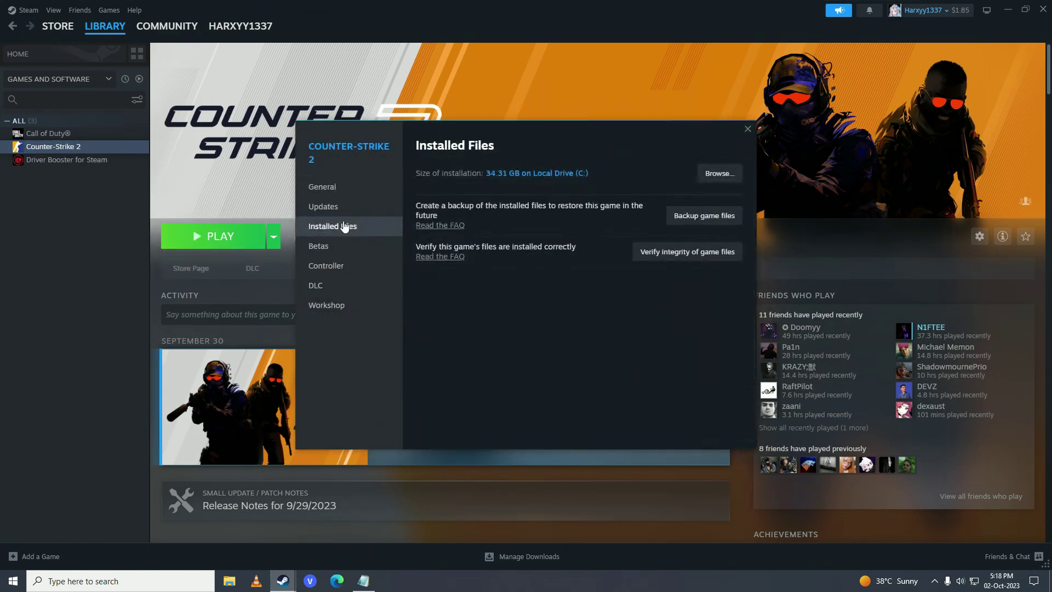
left_click(718, 173)
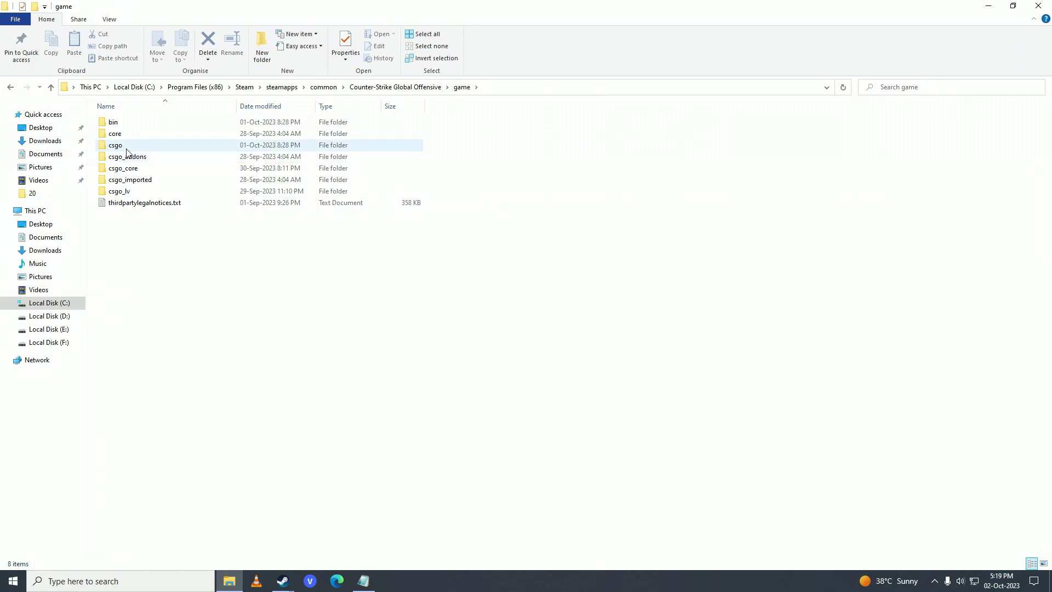
double_click(124, 123)
double_click(126, 123)
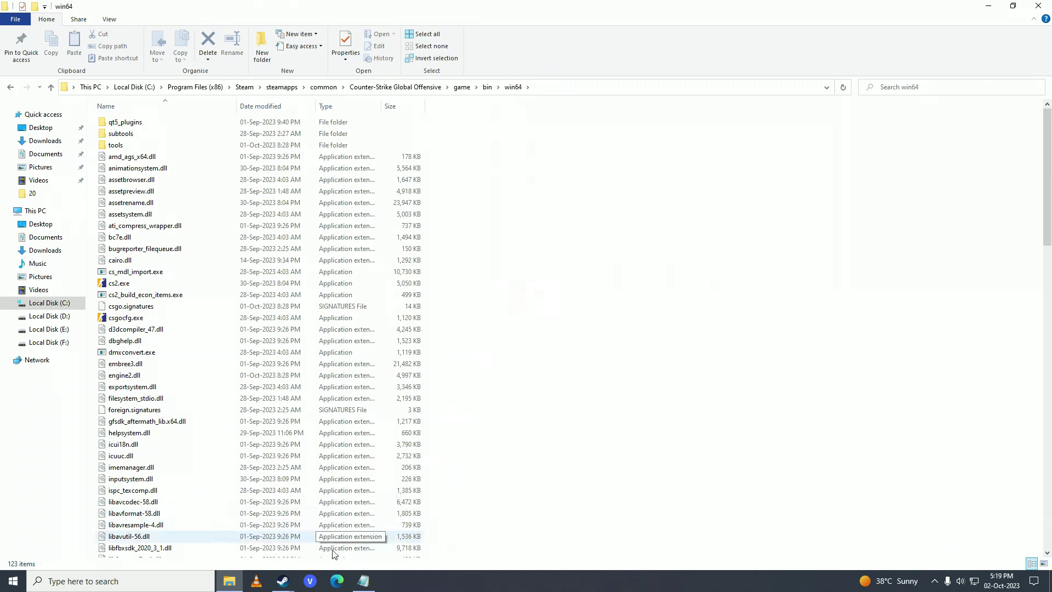
- Switch to the Counter-Strike 2 page in Steam and return to File Explorer
mouse_move(283, 580)
left_click(236, 525)
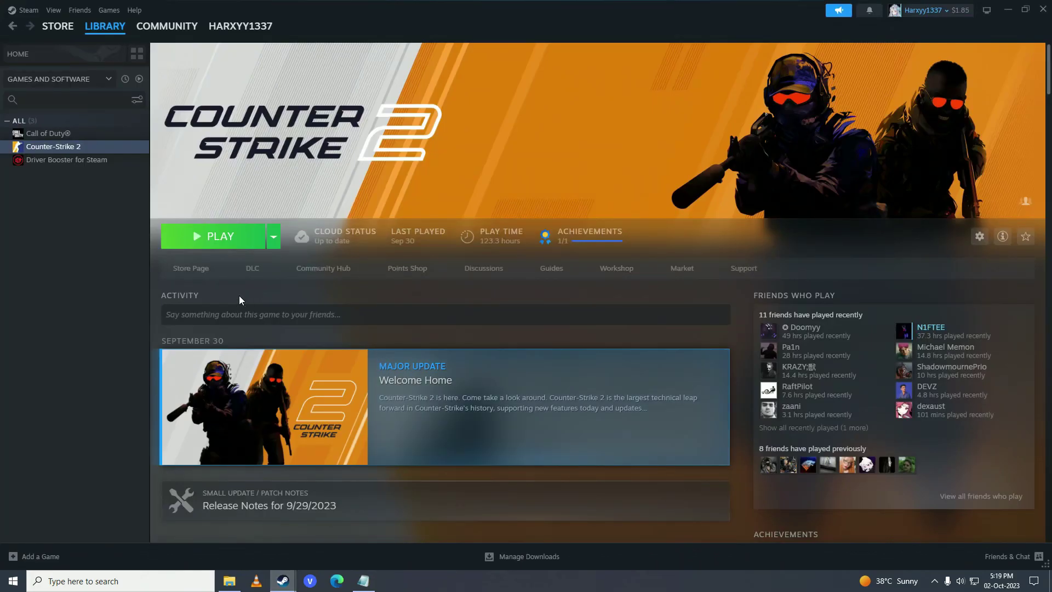
left_click(240, 580)
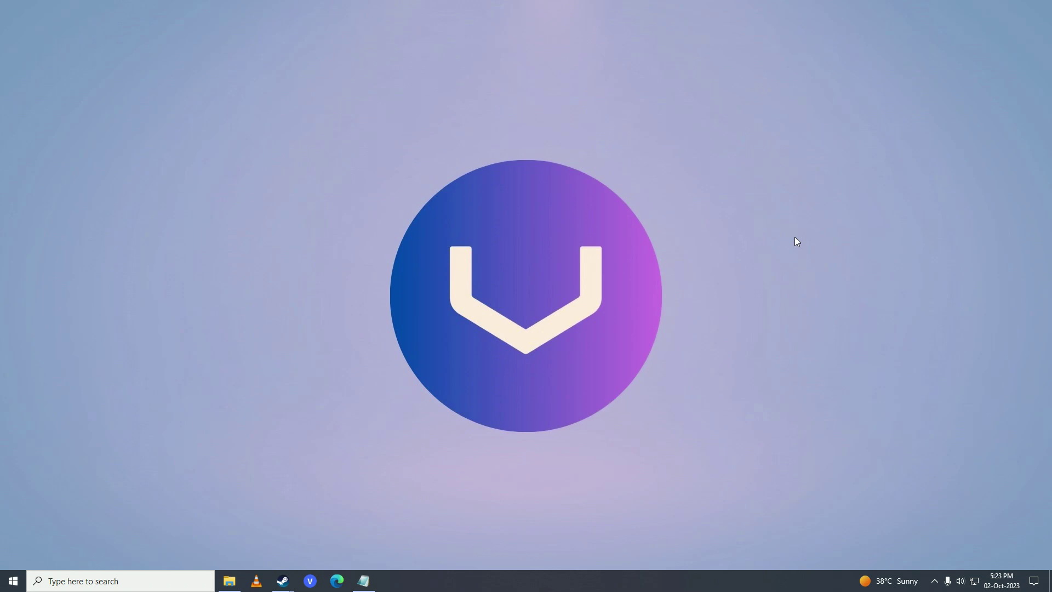
- Find and open Device Manager through the Windows search
key("super")
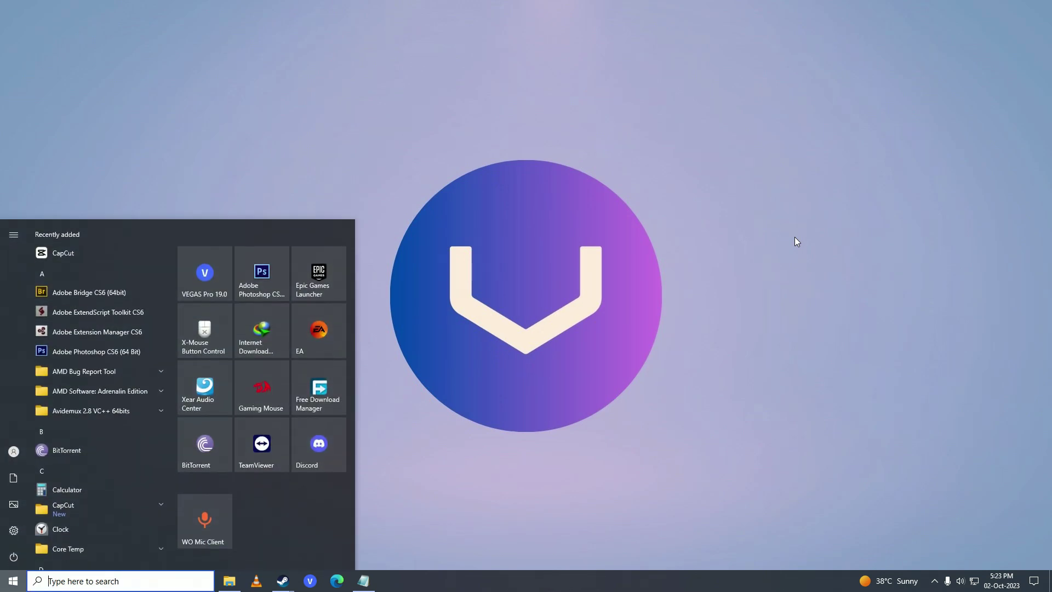
type("device m")
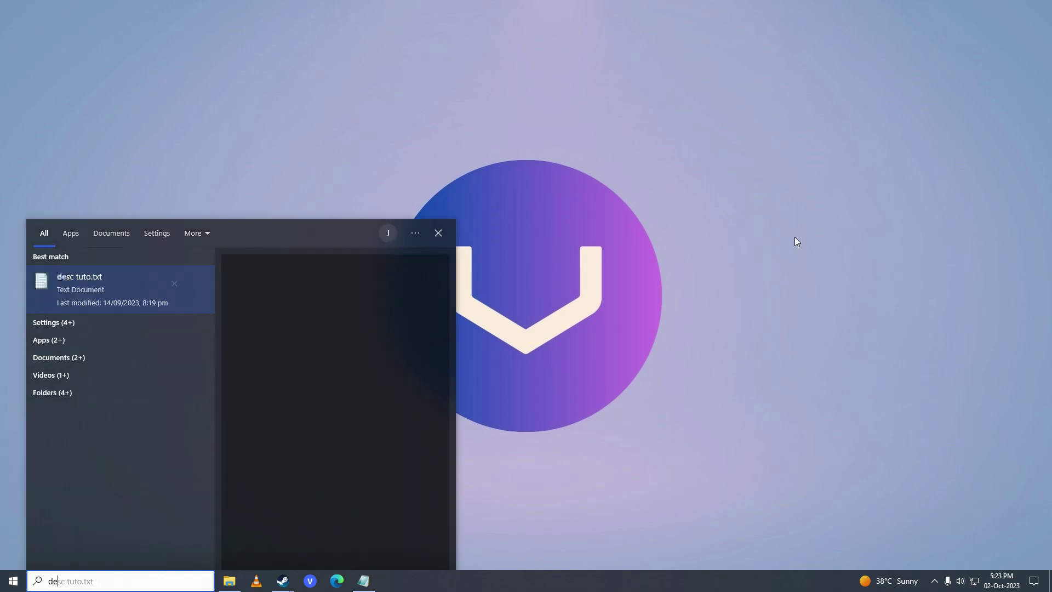
key("Return")
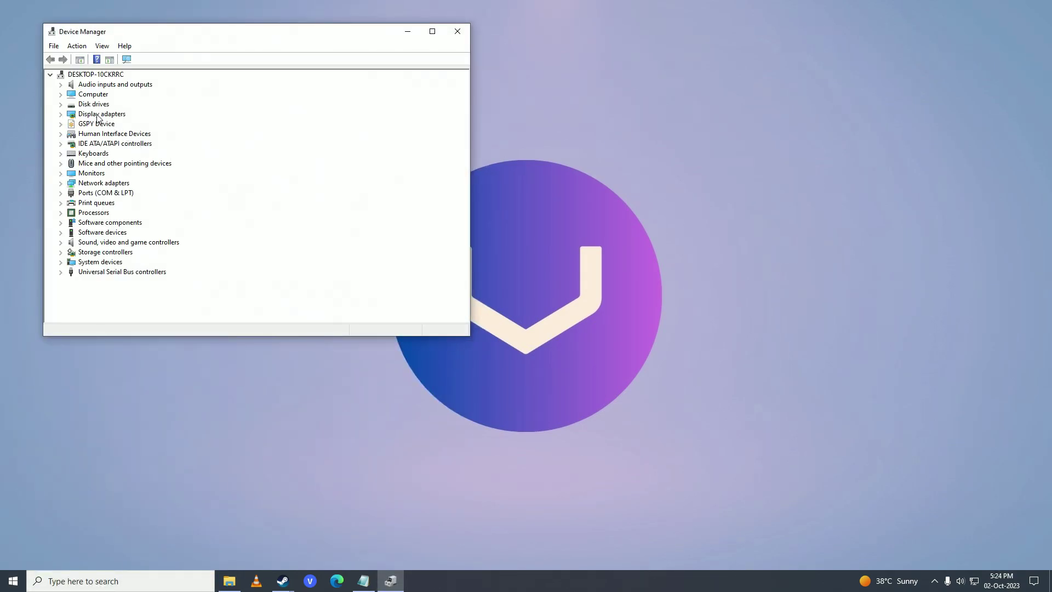
- Search automatically for an updated driver for the AMD Radeon RX 5600 XT display adapter, and close Device Manager
double_click(104, 115)
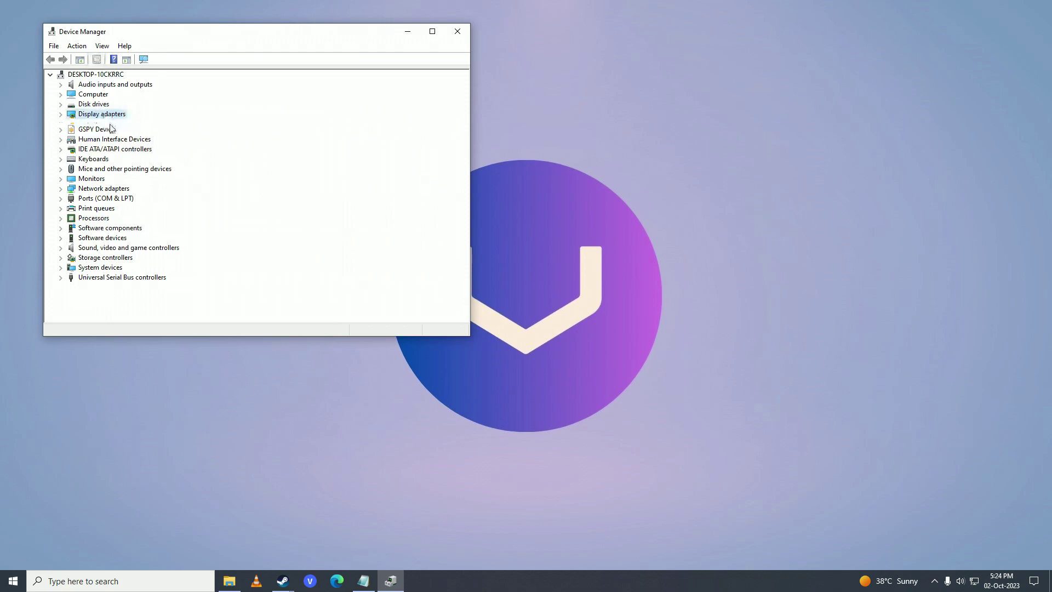
right_click(115, 123)
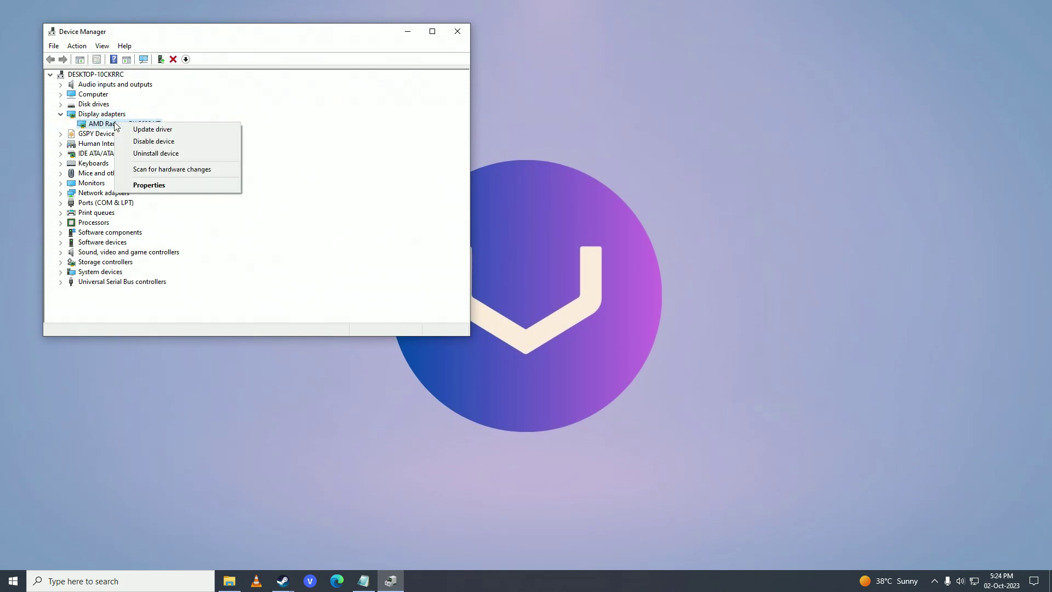
left_click(164, 130)
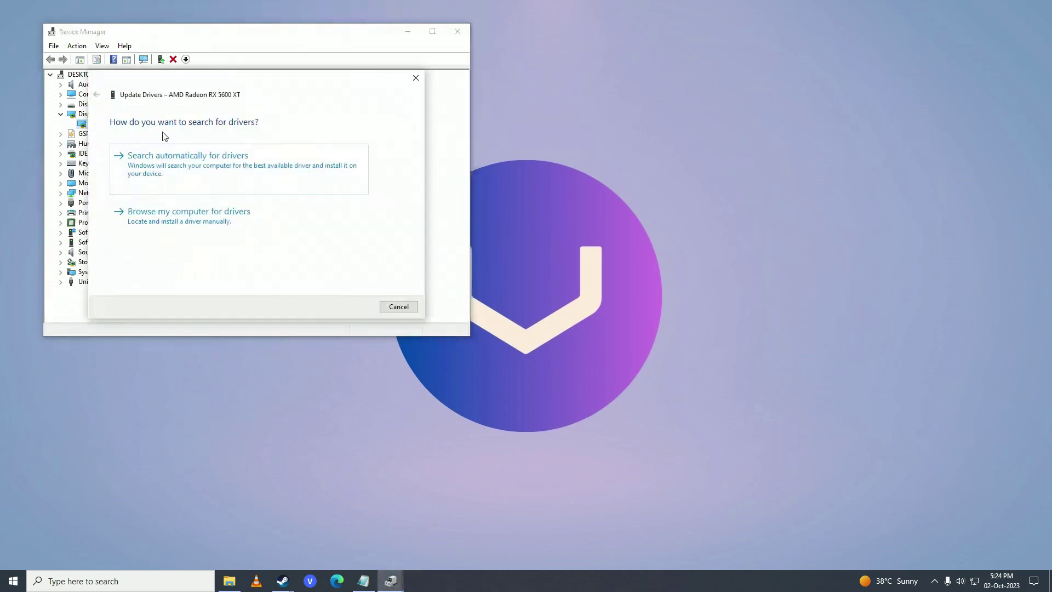
left_click(138, 162)
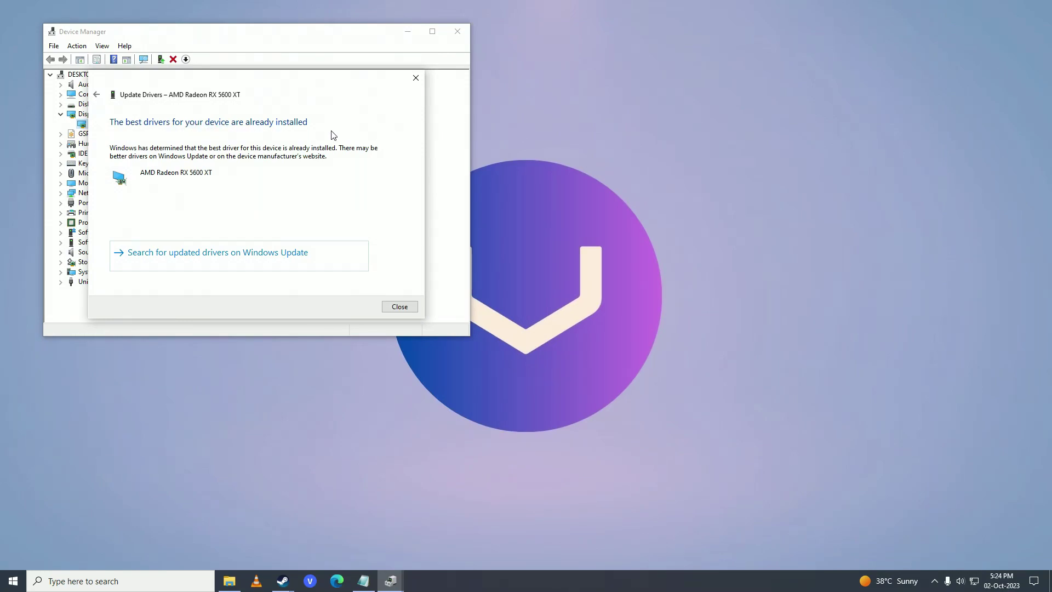
left_click(400, 307)
left_click(457, 32)
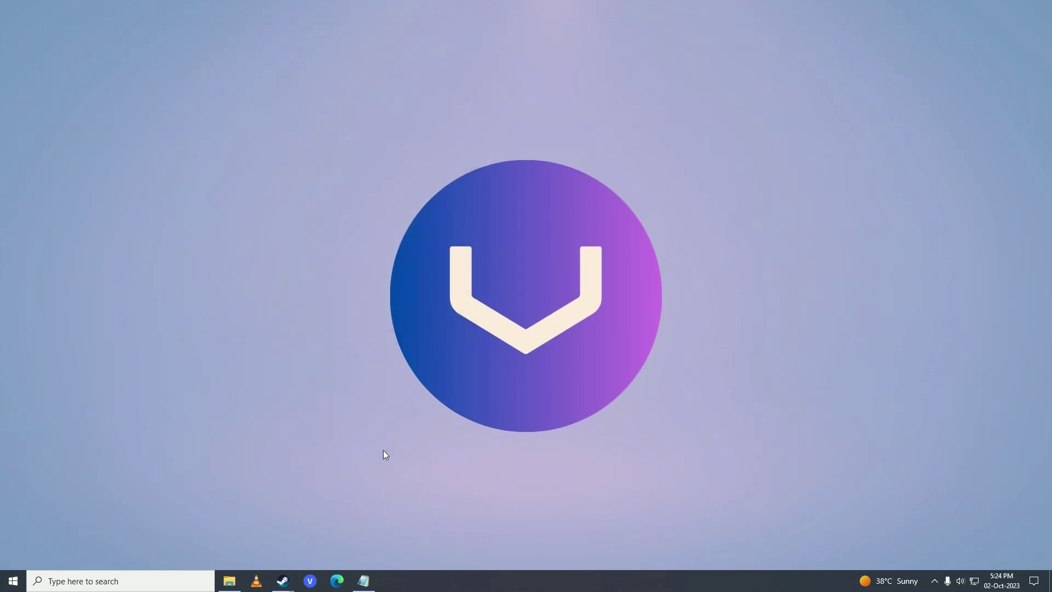
- Search the web in Microsoft Edge for "amd adrenaline edition" and open AMD's Adrenalin Edition application page
left_click(338, 586)
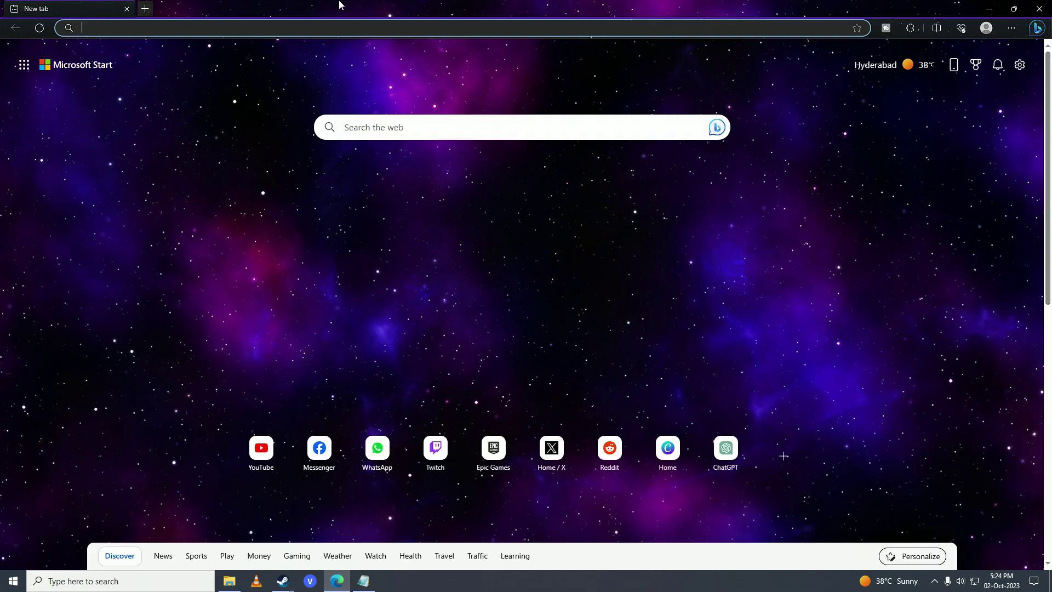
type("amd ")
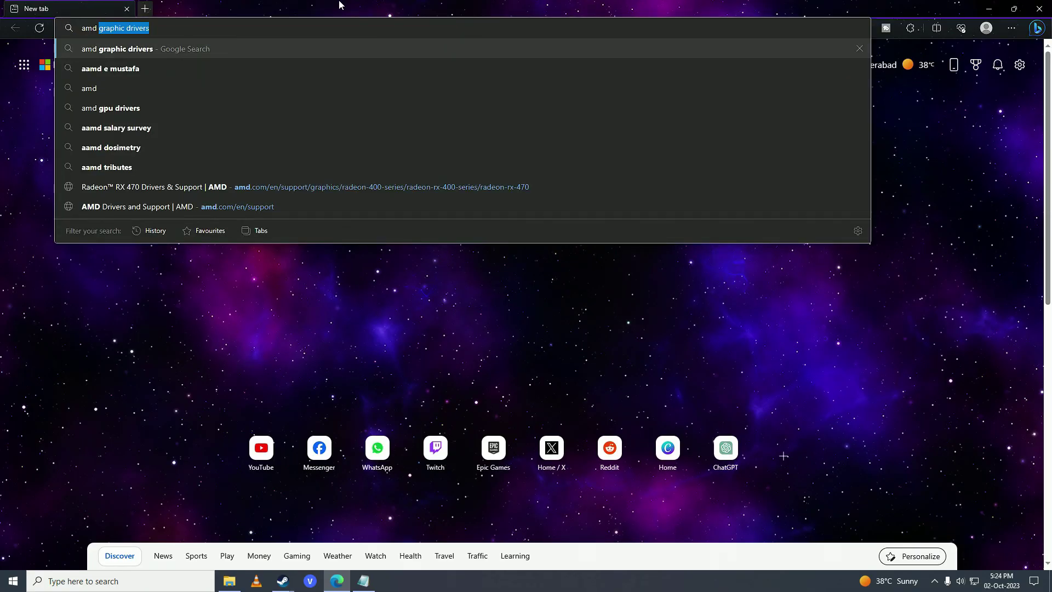
type("adrenaline edition")
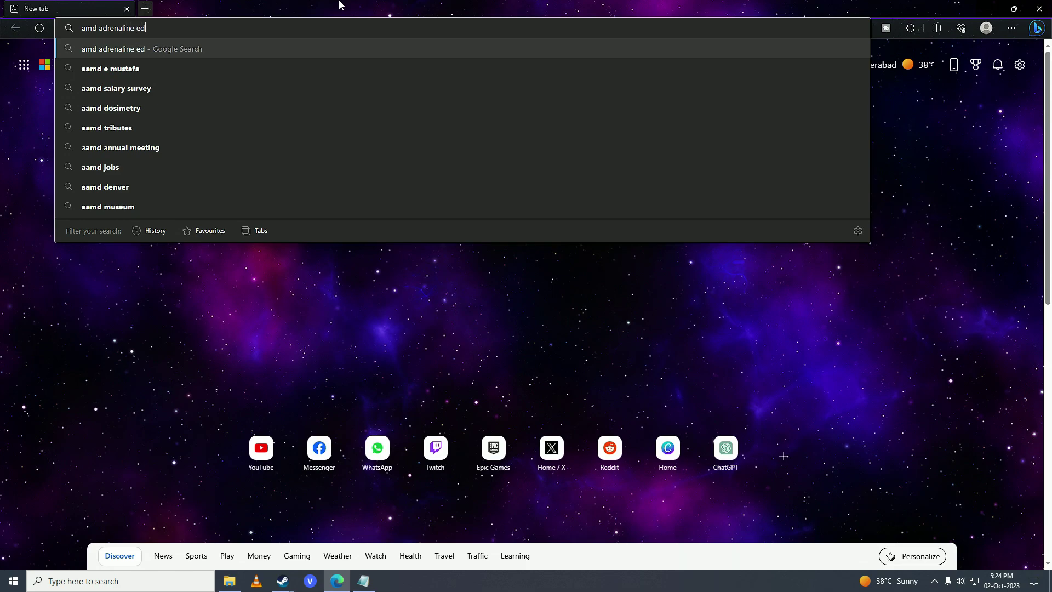
key("Return")
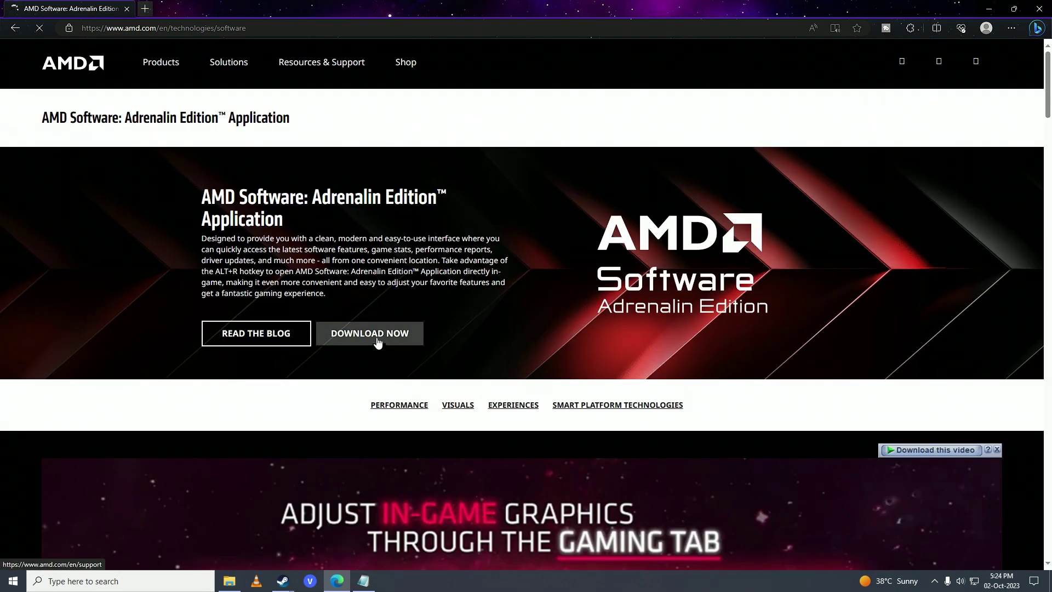
- Go to AMD's driver downloads and submit the Radeon RX 5600 XT from the 5600 Series graphics as the product
left_click(377, 337)
scroll(503, 277, "down", 3)
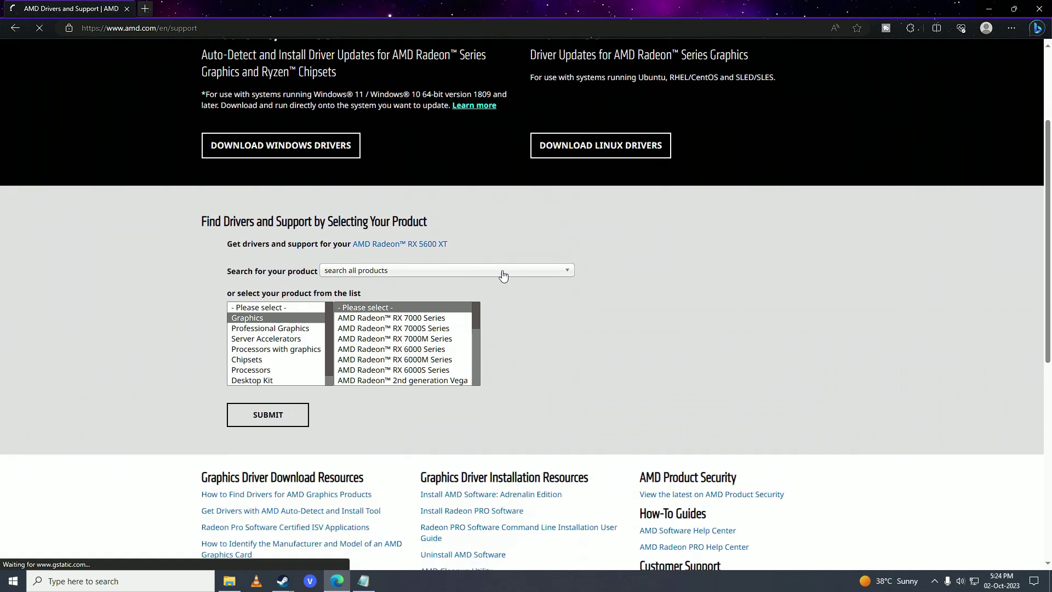
scroll(413, 329, "down", 2)
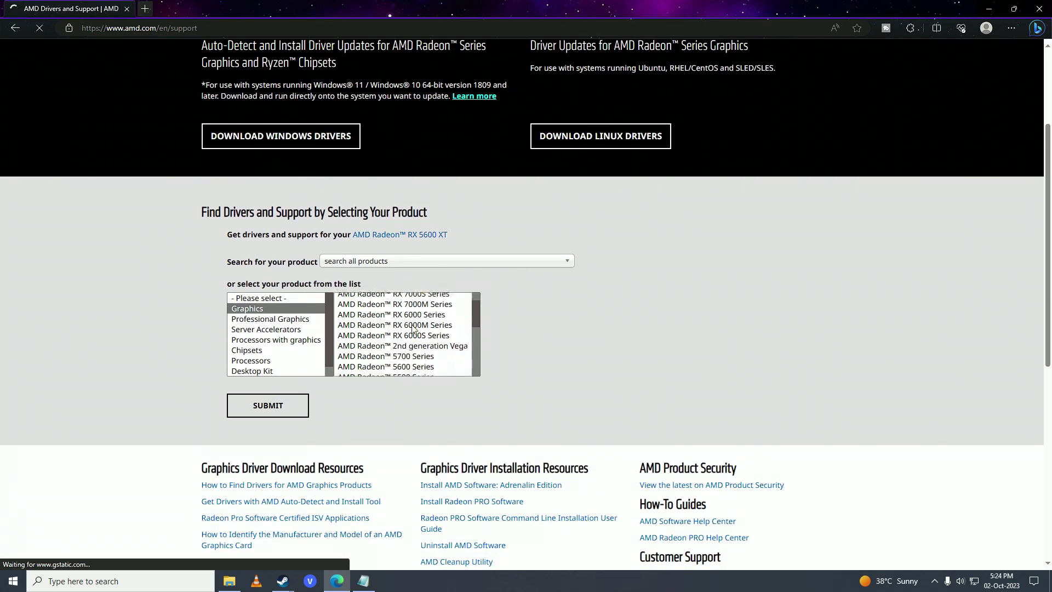
scroll(413, 328, "down", 1)
left_click(410, 356)
left_click(530, 310)
left_click(658, 310)
left_click(277, 407)
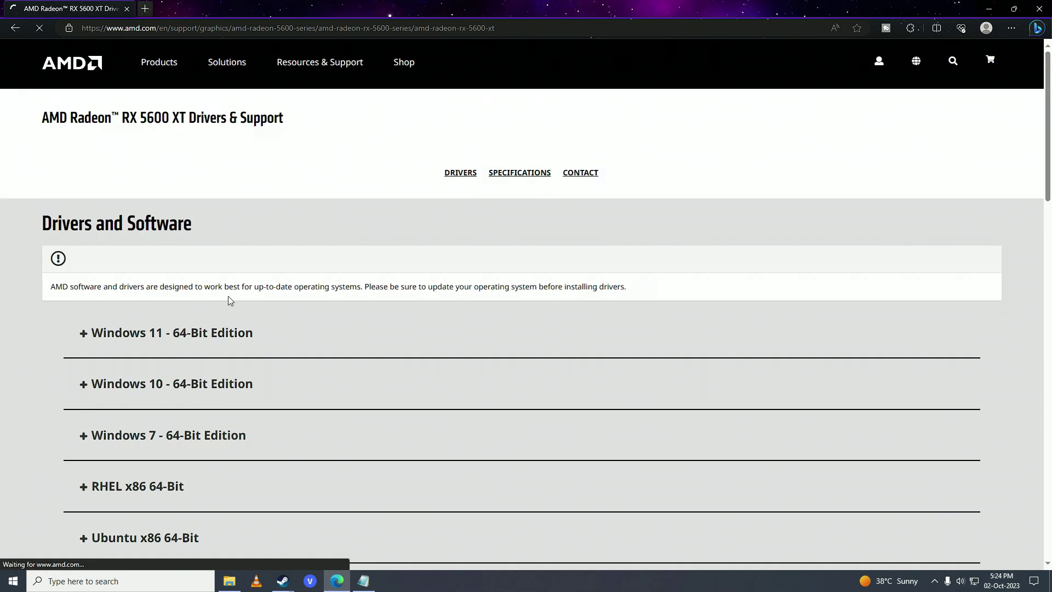
- Expand the Windows 10 64-Bit Edition drivers and bring the AMD Software: Adrenalin Edition download into view
scroll(228, 298, "down", 1)
left_click(228, 303)
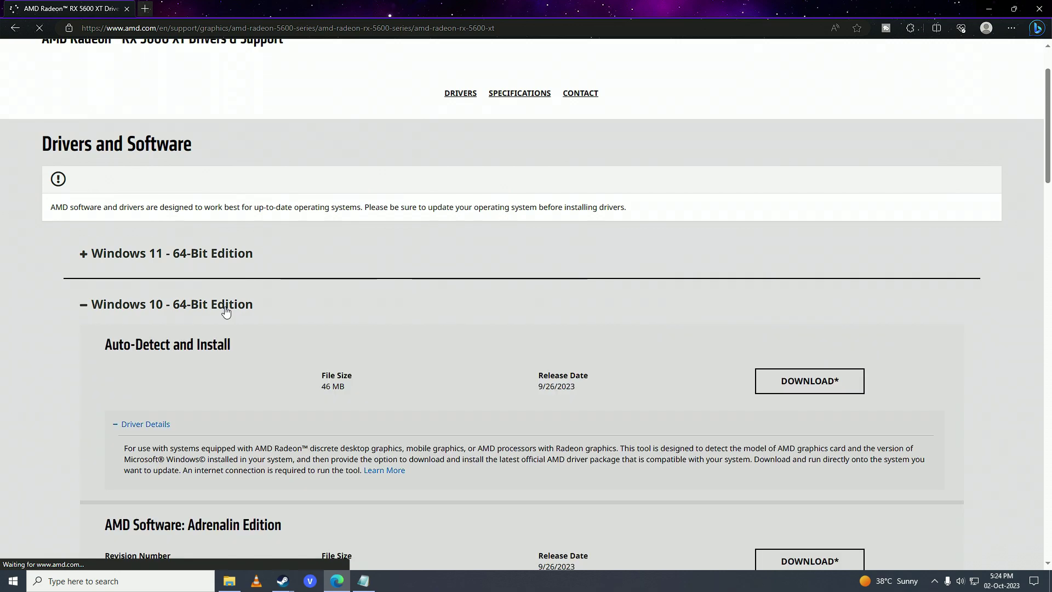
scroll(807, 408, "down", 3)
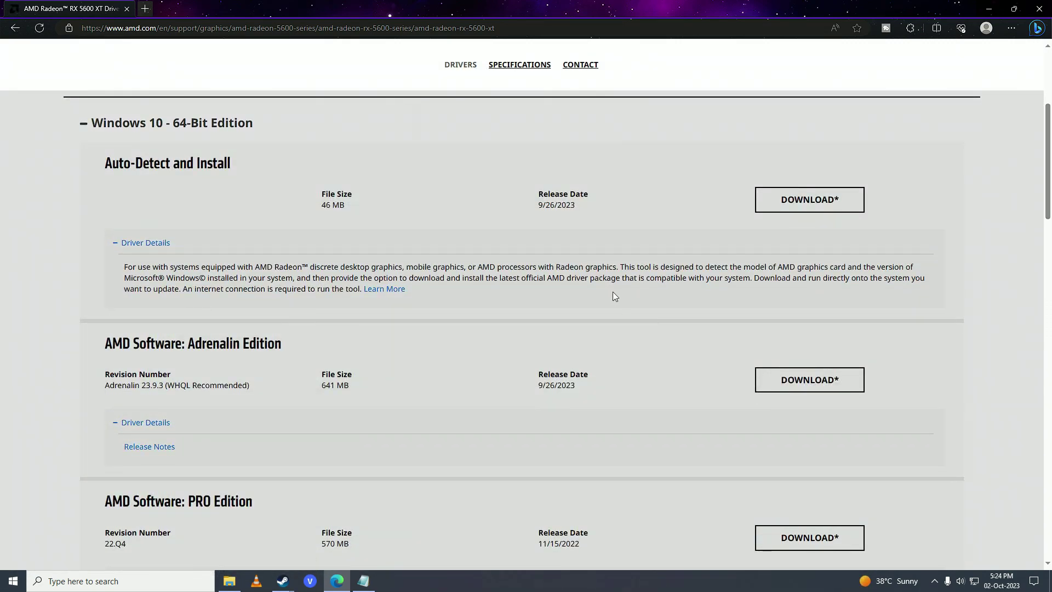
- Search the web for "nvidia gpu drivers" in a new tab and open the NVIDIA Driver Downloads page
key("ctrl+t")
type("nvidia gpu drivers")
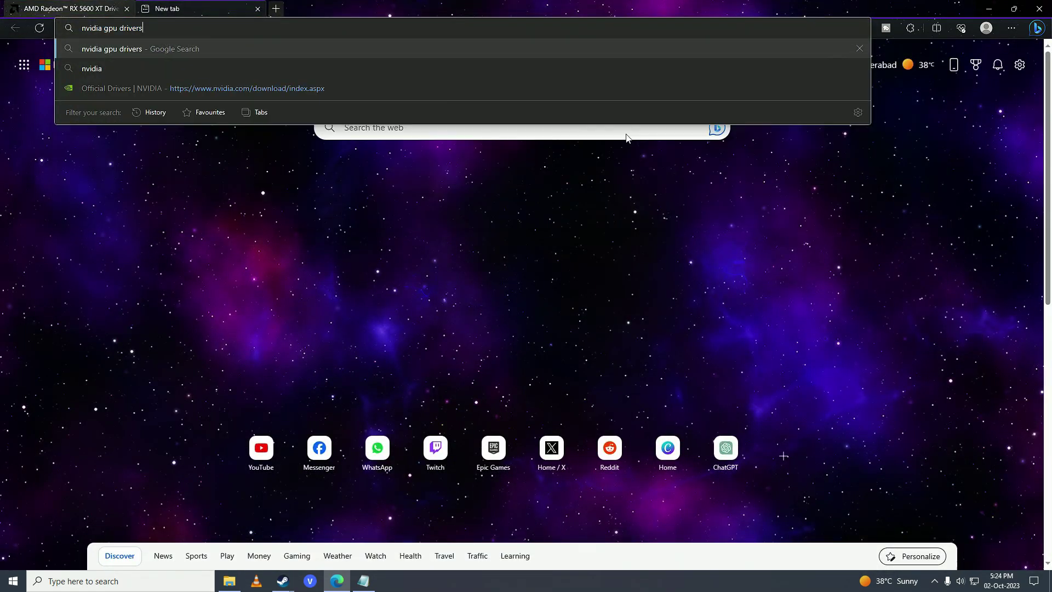
key("Return")
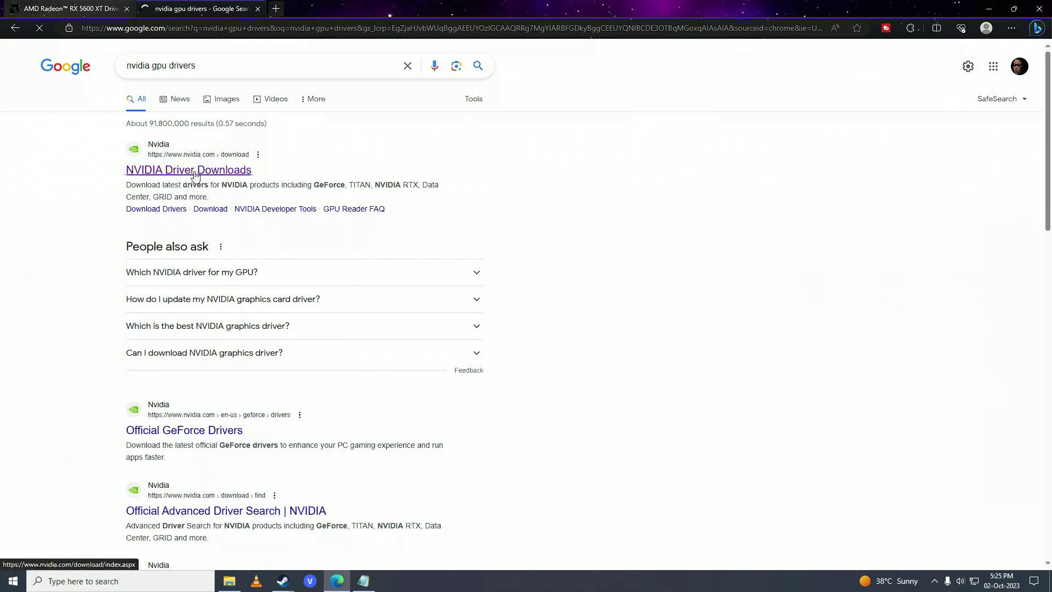
left_click(195, 168)
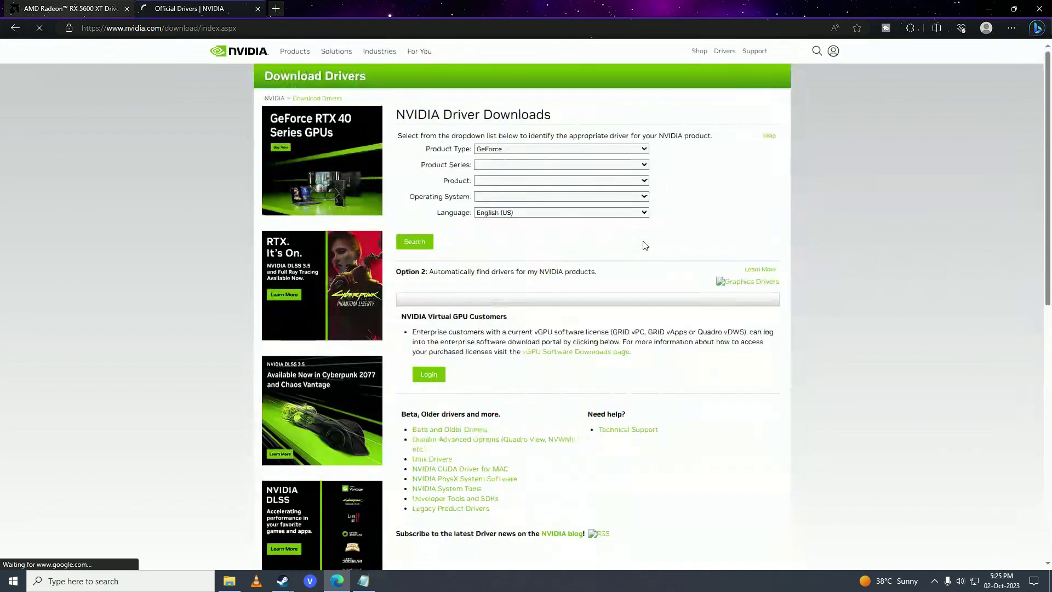
- Find the Windows 10 64-bit Game Ready Driver for the GeForce RTX 3080 Ti in the RTX 30 Series, and close both driver pages
left_click(530, 164)
left_click(530, 164)
left_click(539, 181)
left_click(517, 184)
left_click(526, 197)
left_click(526, 198)
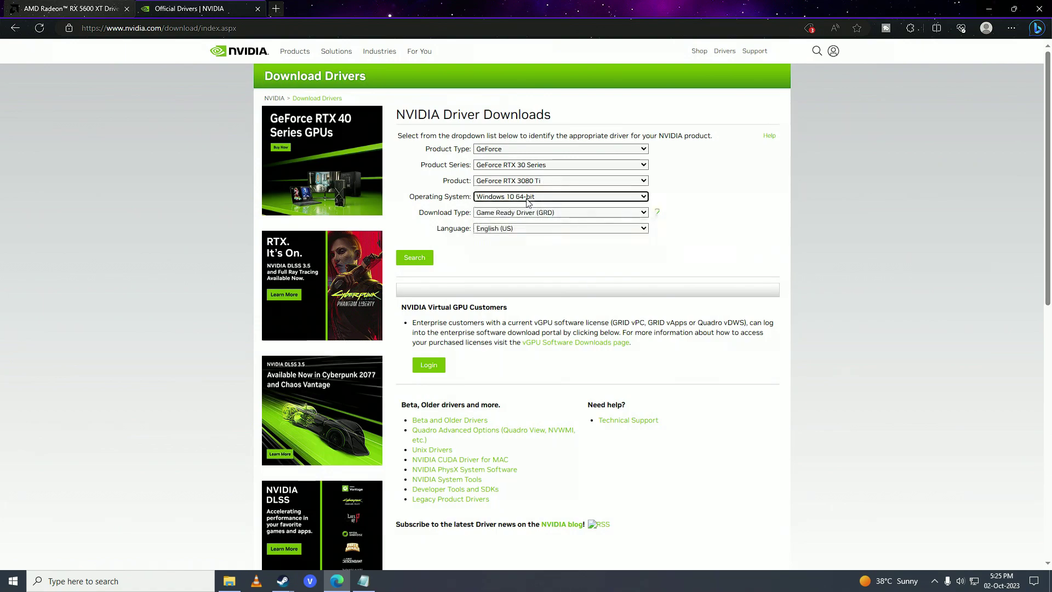
left_click(422, 261)
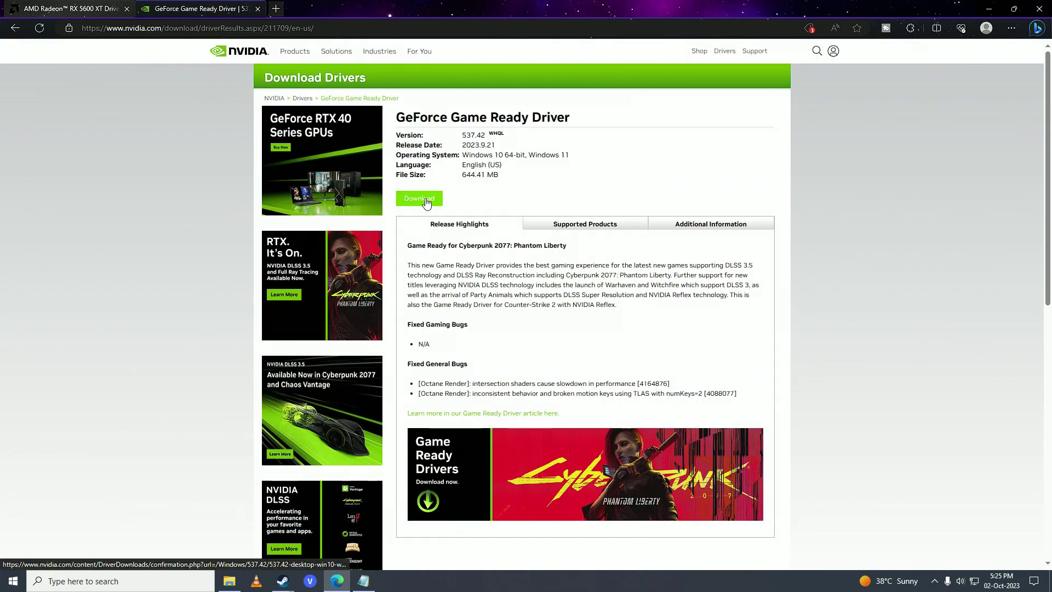
left_click(258, 8)
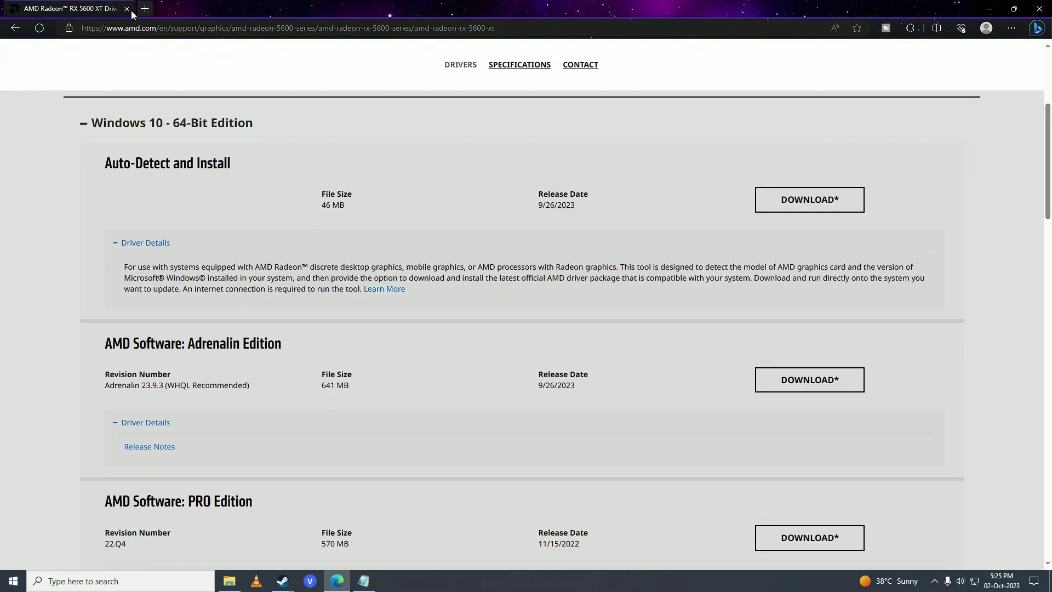
left_click(127, 8)
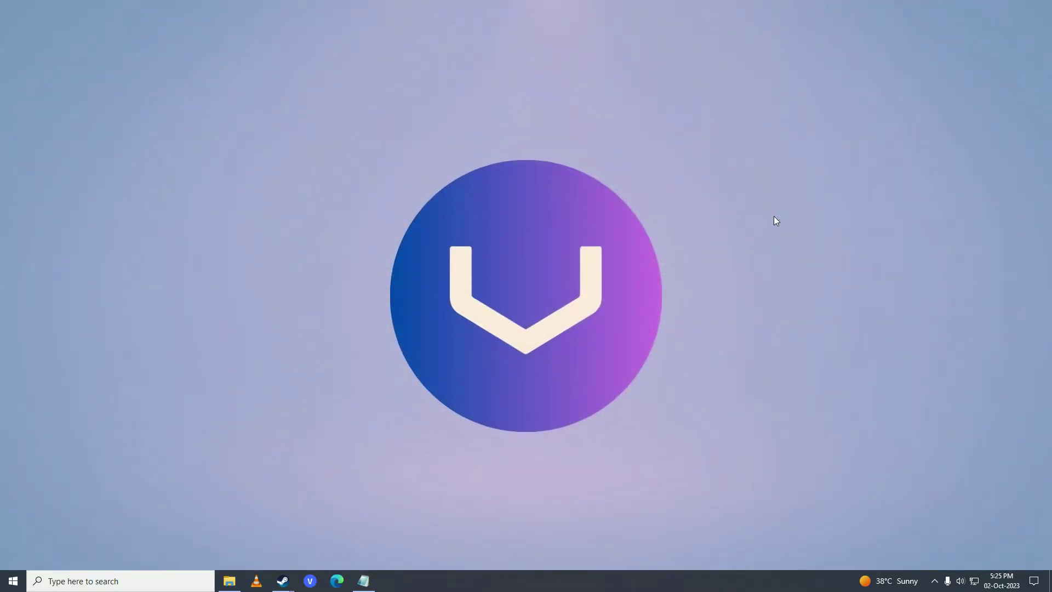
left_click(13, 581)
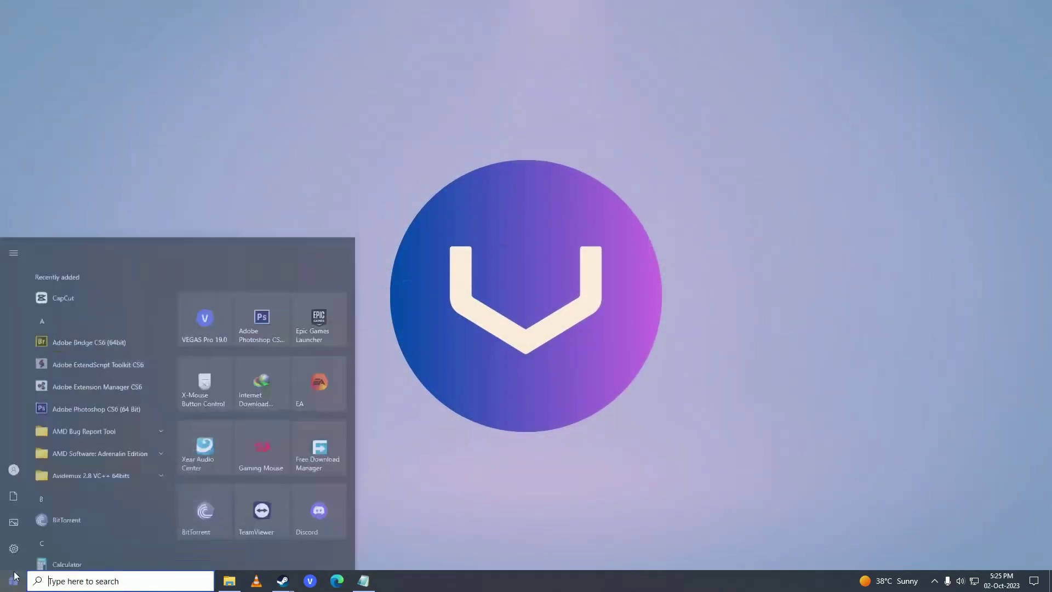
left_click(13, 557)
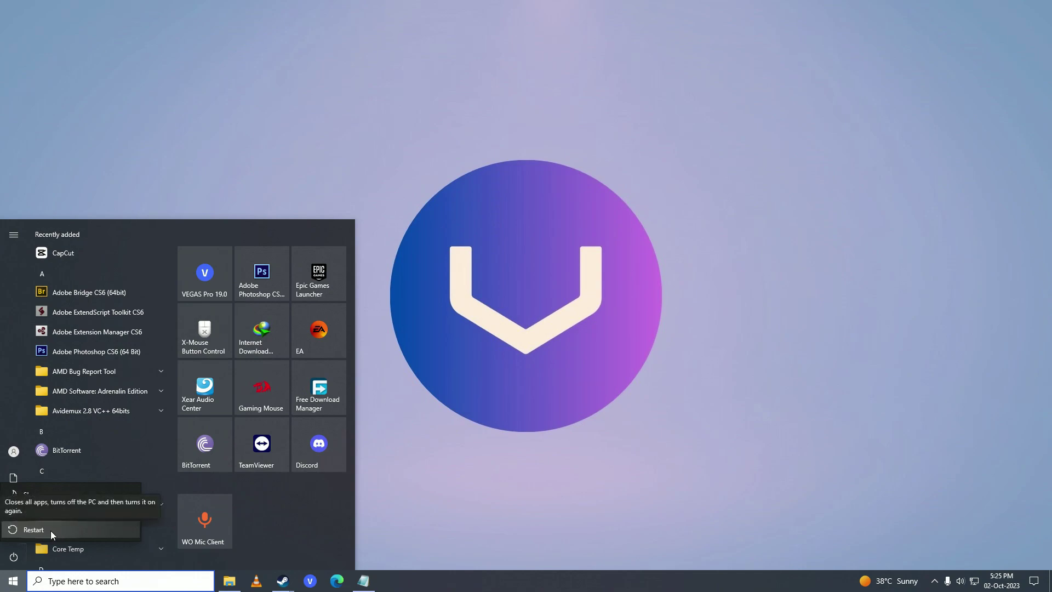
key("Escape")
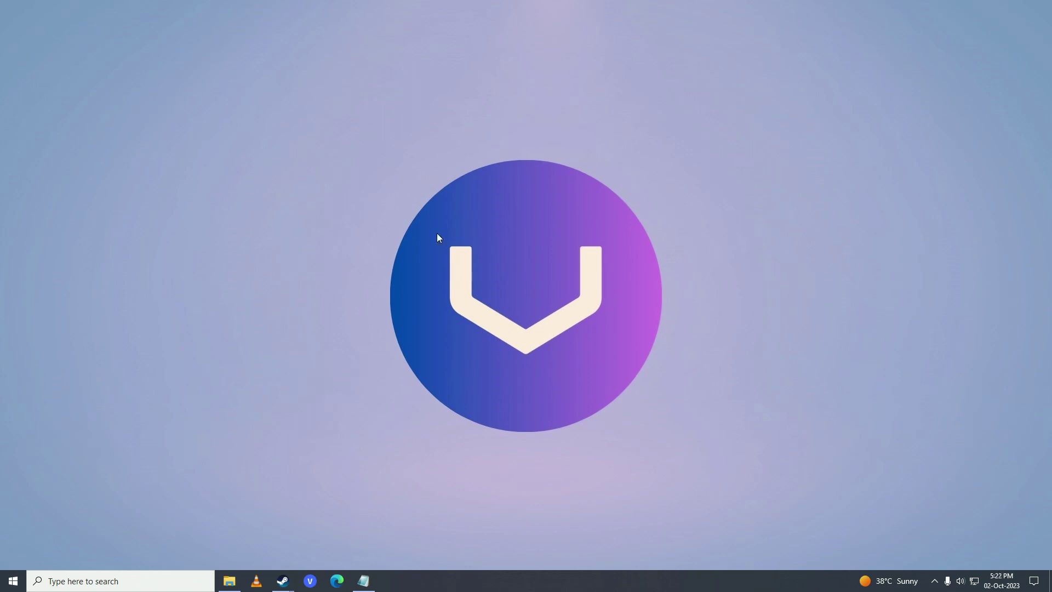
- Open the list of apps allowed through Windows Firewall, unlock it for changes and locate the cs2 entry
key("super")
type("firewall")
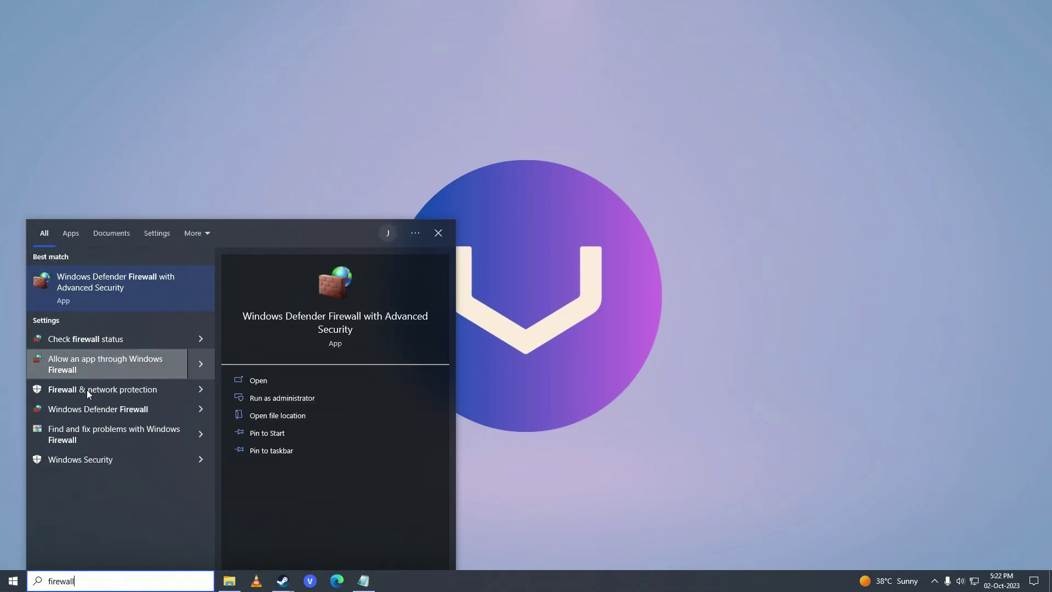
left_click(138, 365)
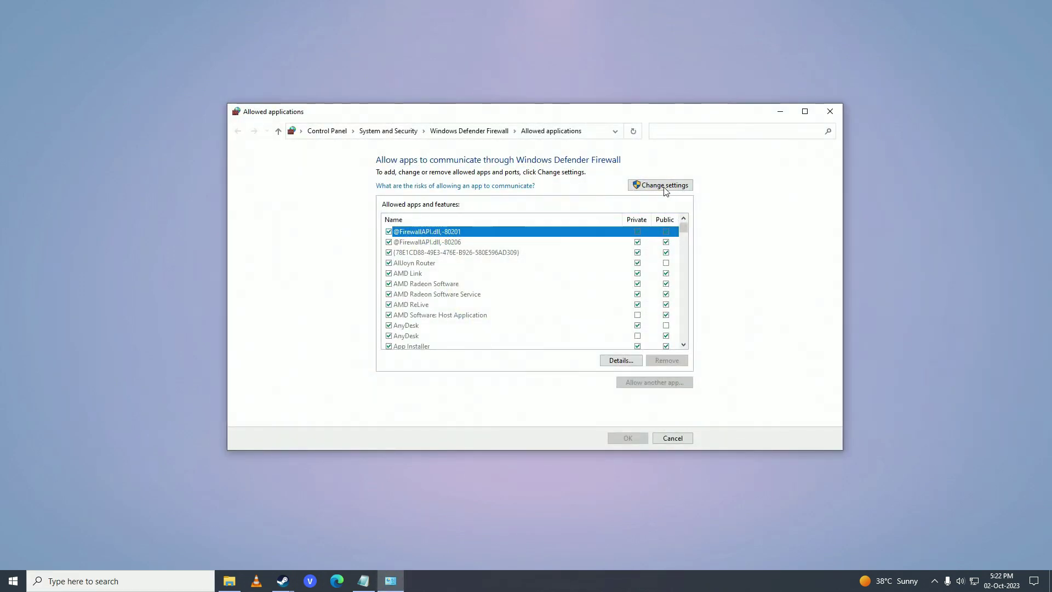
left_click(664, 188)
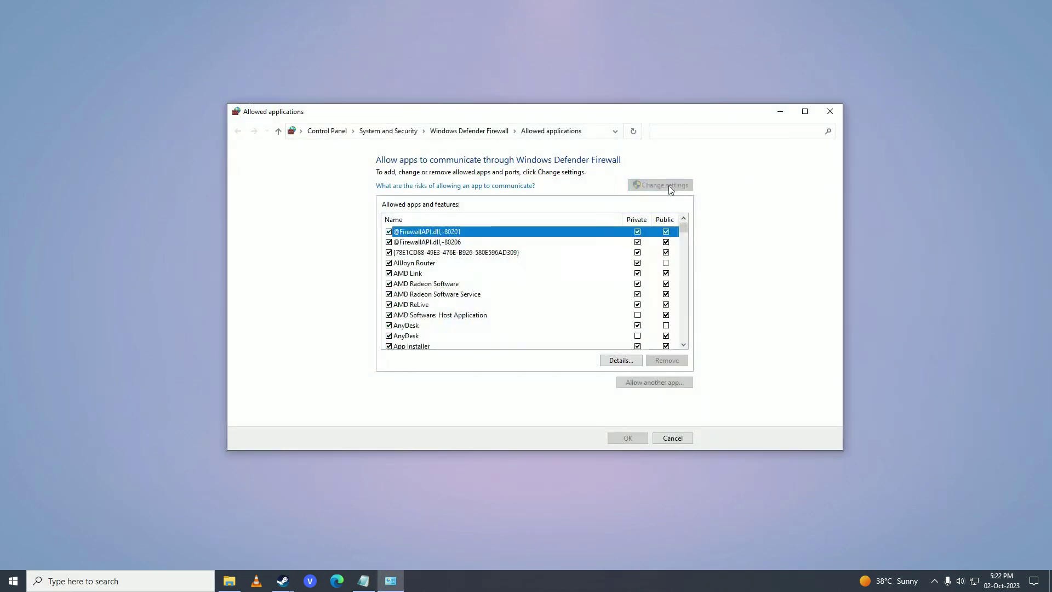
scroll(496, 327, "down", 3)
scroll(439, 327, "down", 4)
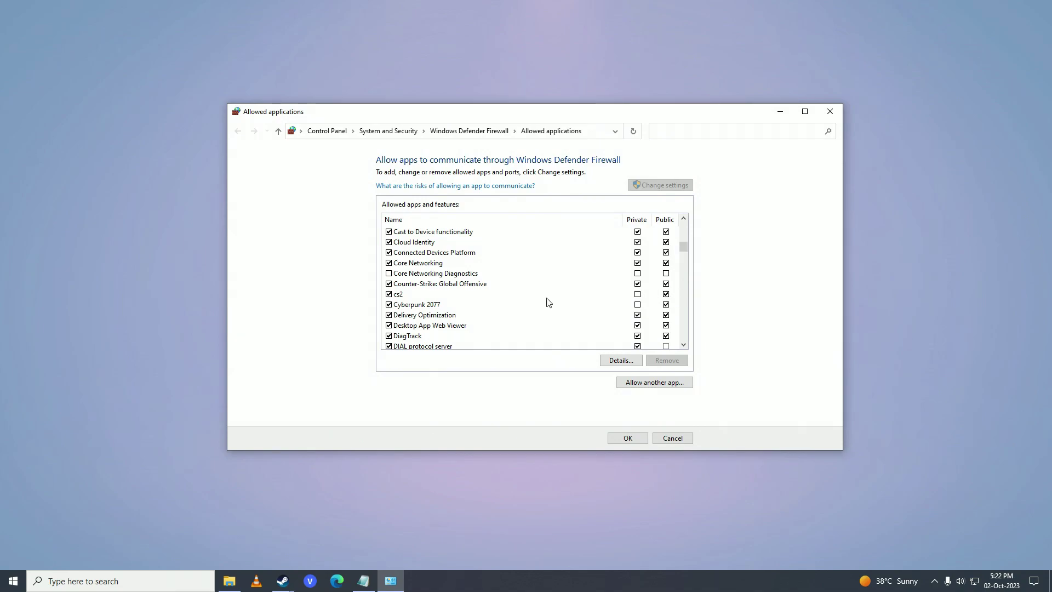
- Start allowing another app and browse the C: drive to Steam's Counter-Strike Global Offensive folder under Program Files (x86)
left_click(659, 383)
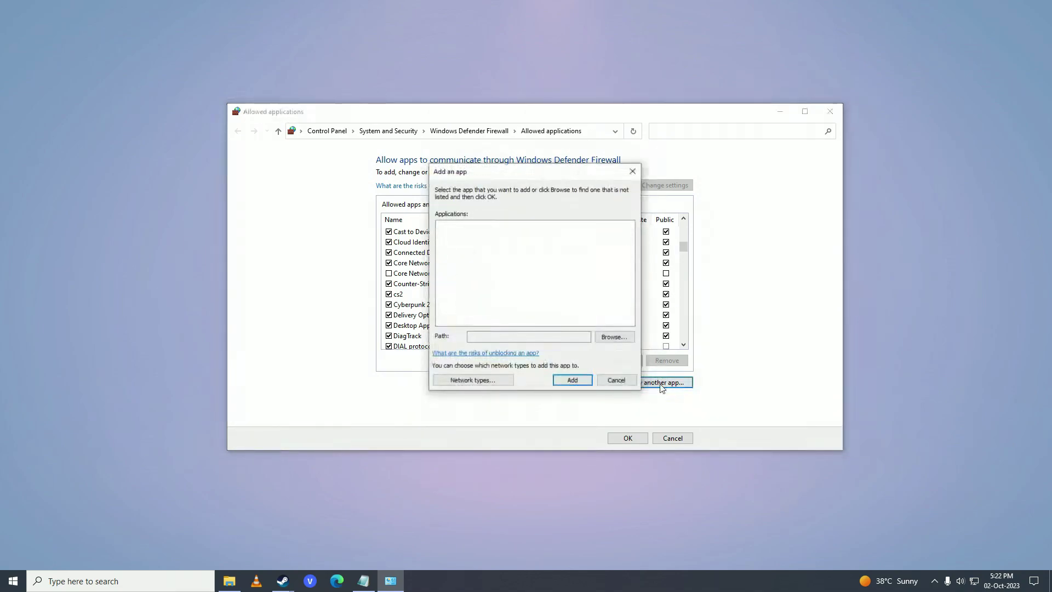
left_click(622, 339)
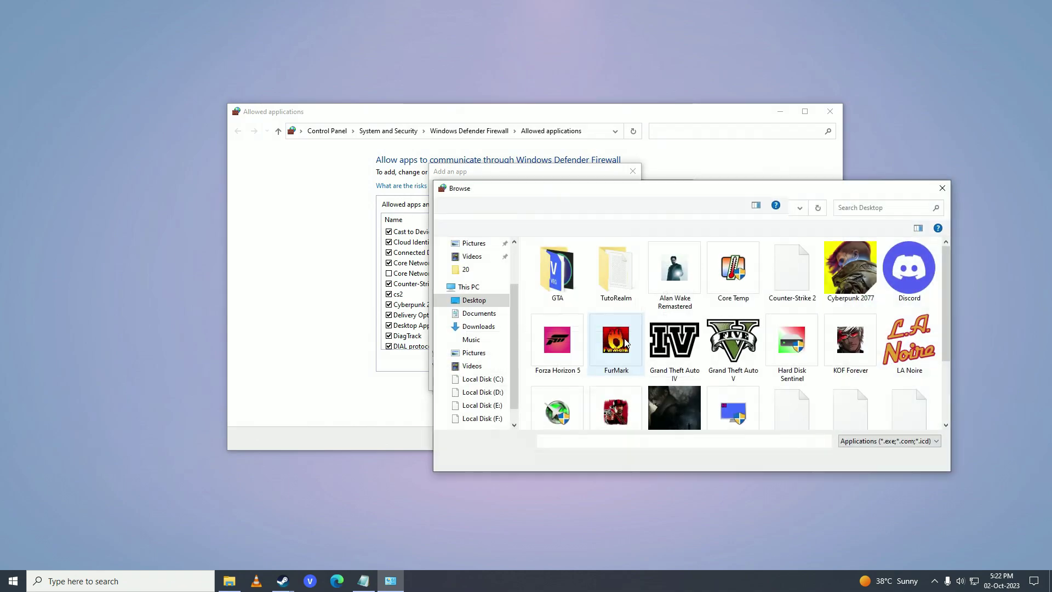
left_click(495, 379)
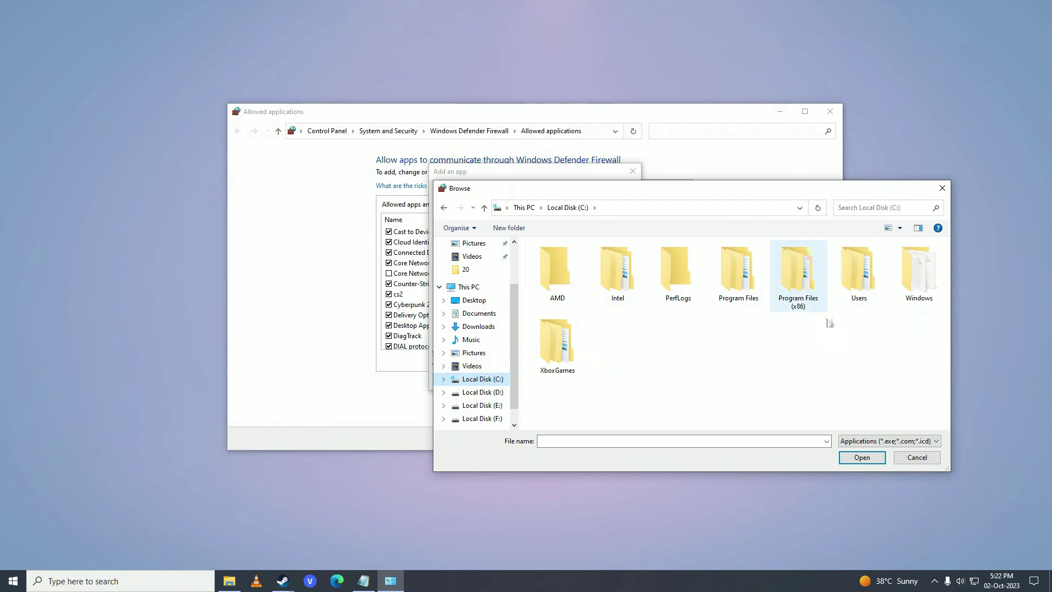
double_click(800, 256)
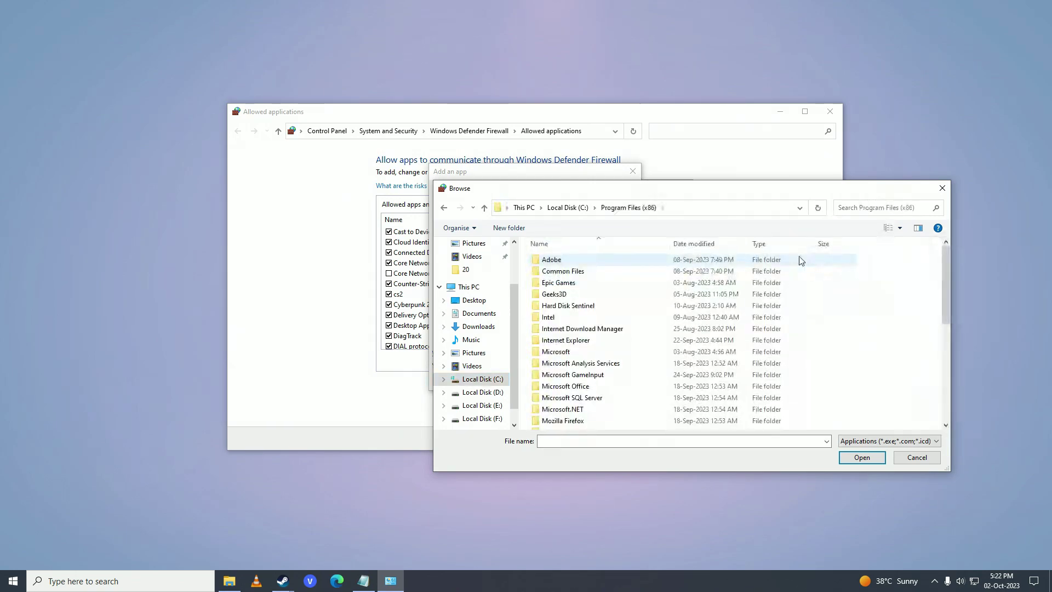
scroll(575, 336, "down", 3)
scroll(572, 340, "down", 2)
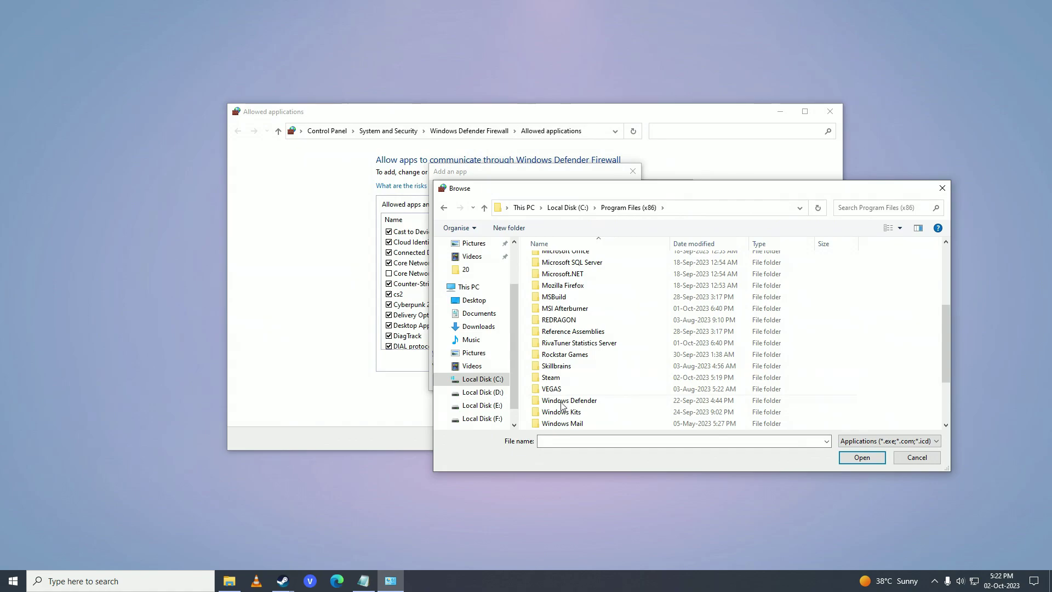
double_click(554, 343)
scroll(548, 351, "down", 2)
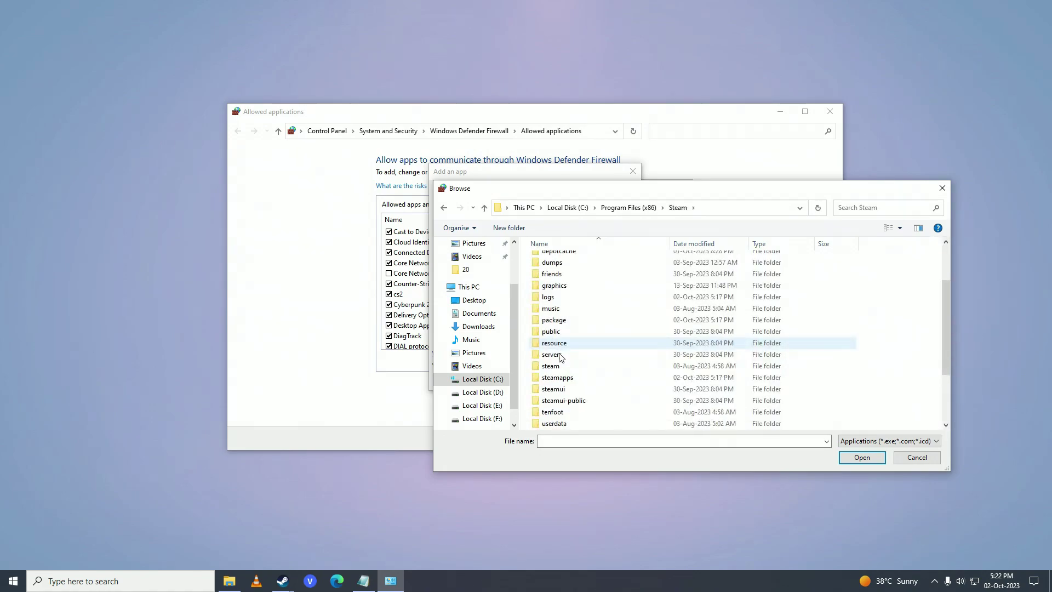
double_click(565, 379)
double_click(559, 262)
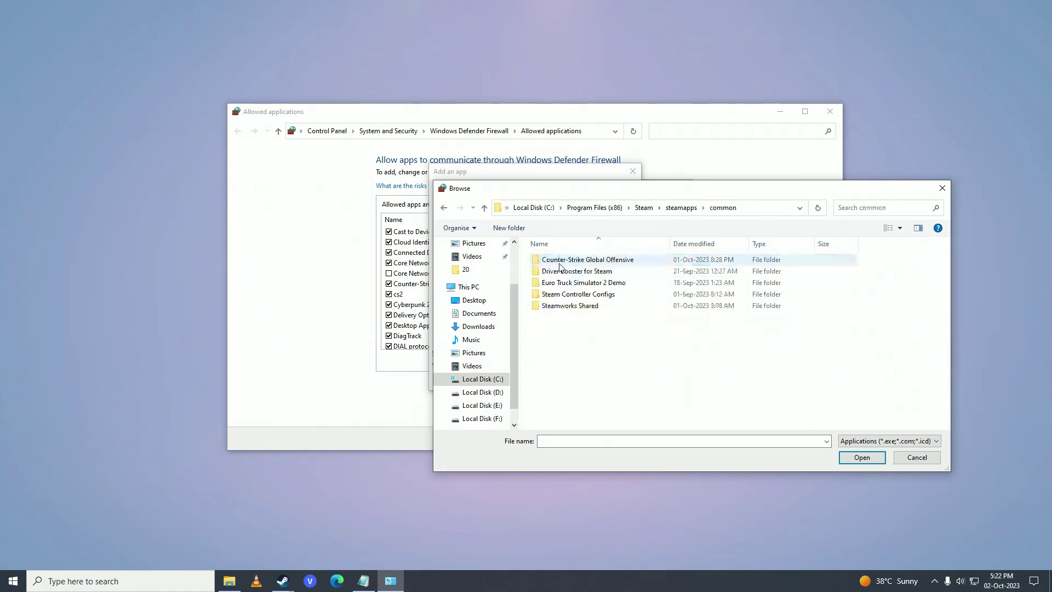
double_click(561, 261)
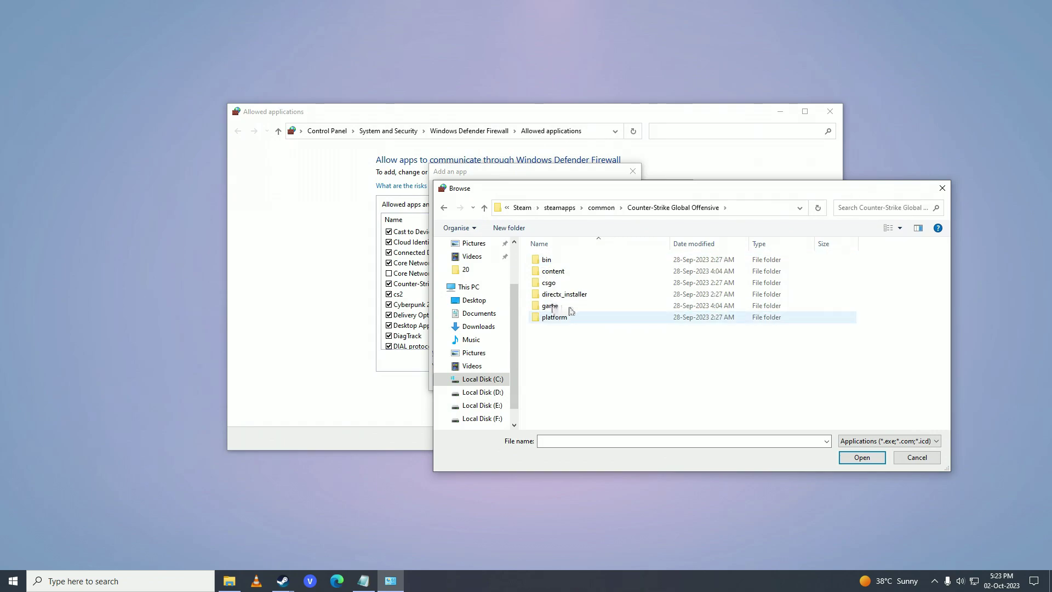
- Pick cs2.exe from the game's game\bin\win64 folder as the app to allow, and leave the add-app dialog
double_click(570, 310)
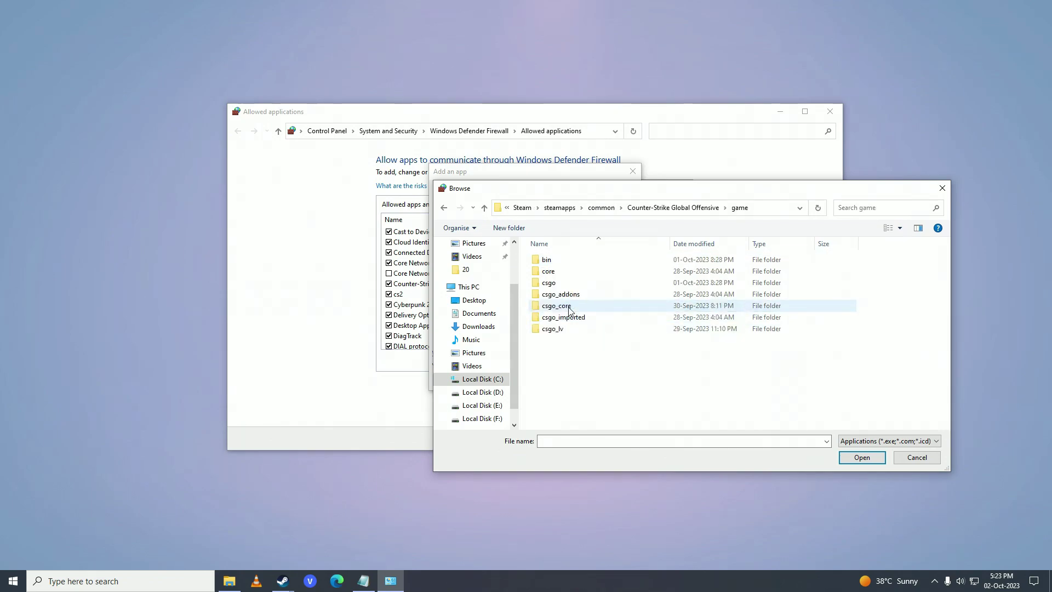
double_click(552, 262)
double_click(556, 261)
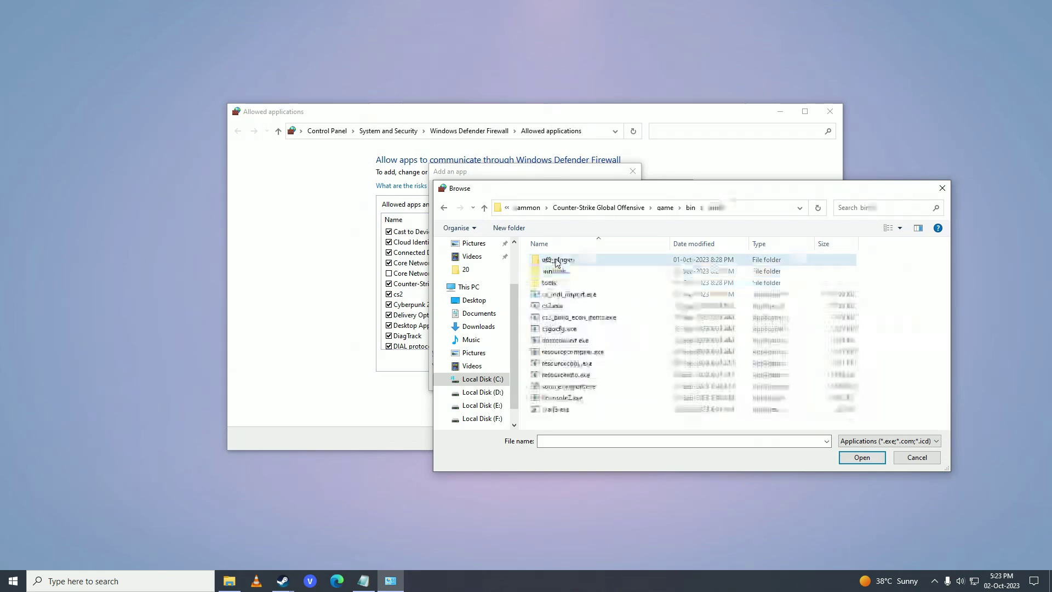
left_click(549, 307)
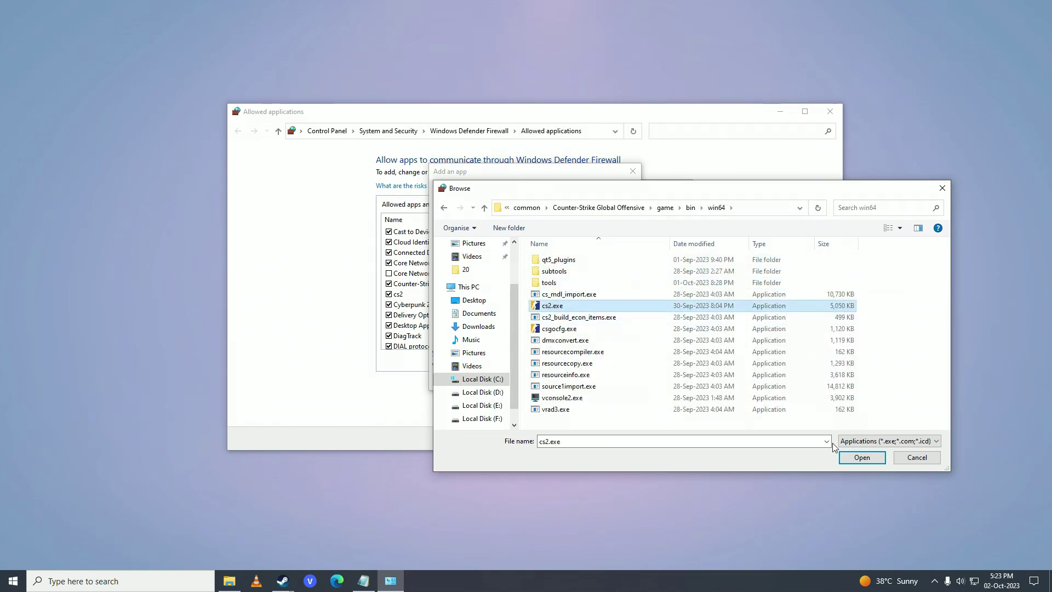
left_click(888, 458)
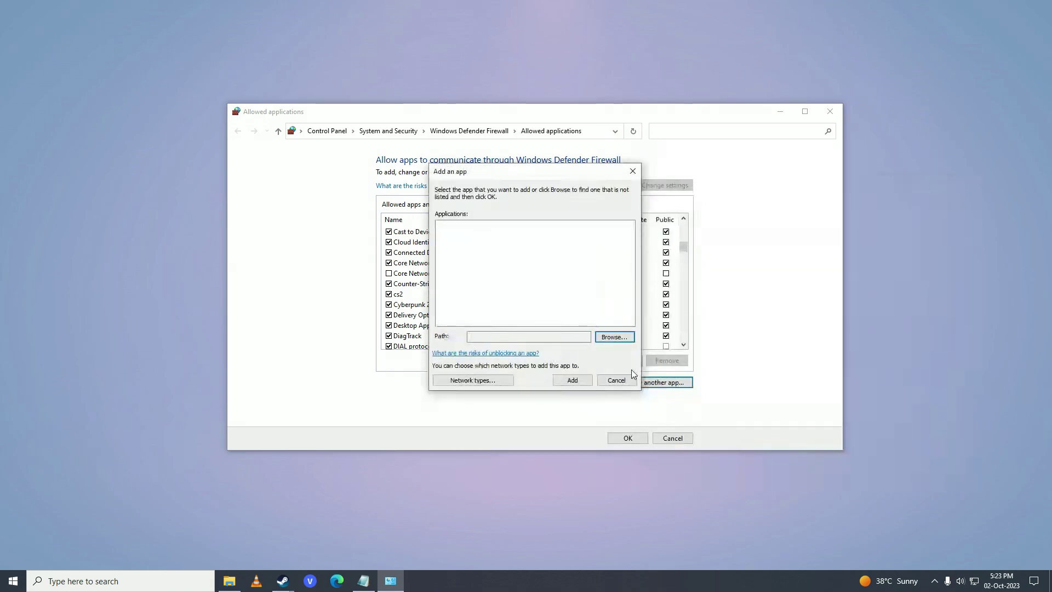
left_click(572, 381)
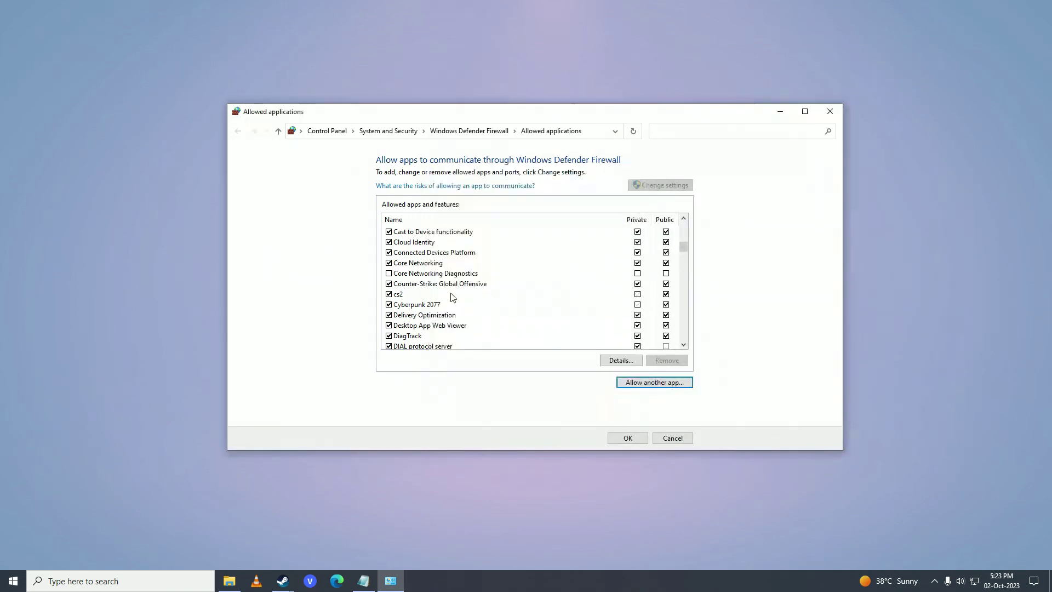
- Check the app details of the cs2 firewall entry, accept them and confirm the allowed apps list
left_click(441, 299)
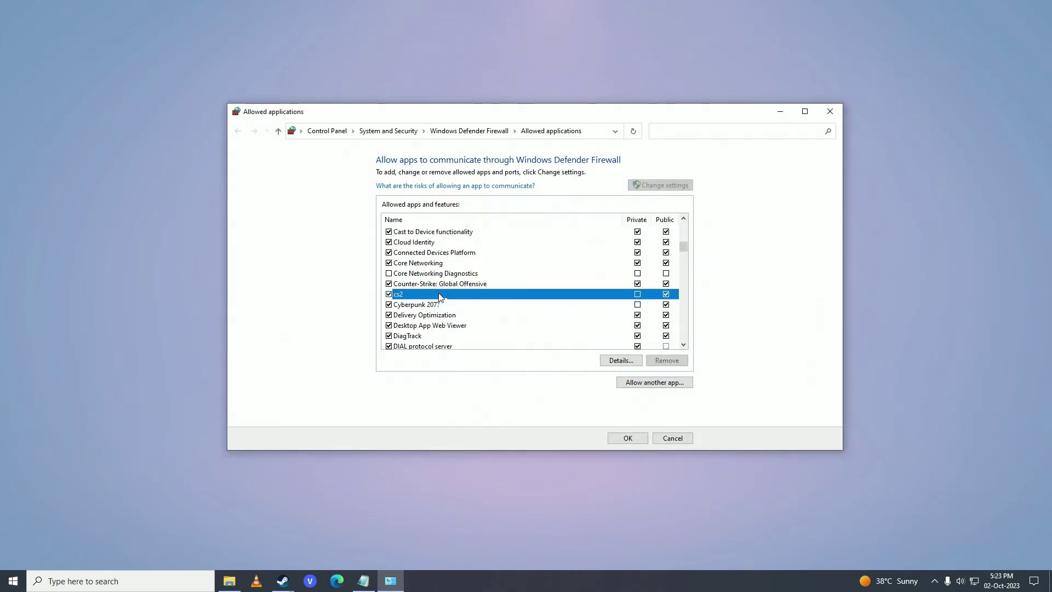
double_click(390, 297)
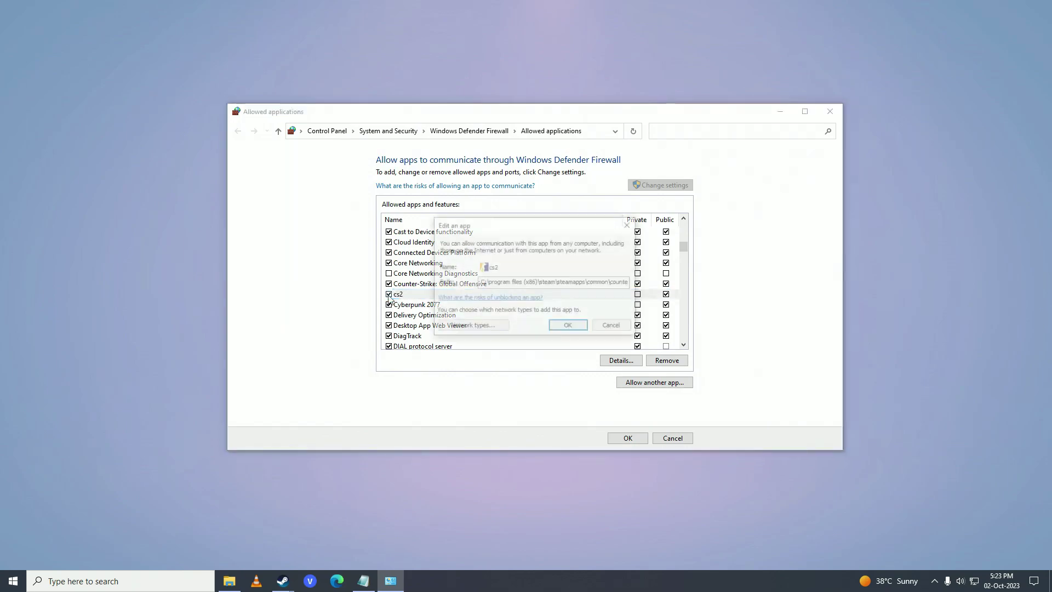
left_click(573, 326)
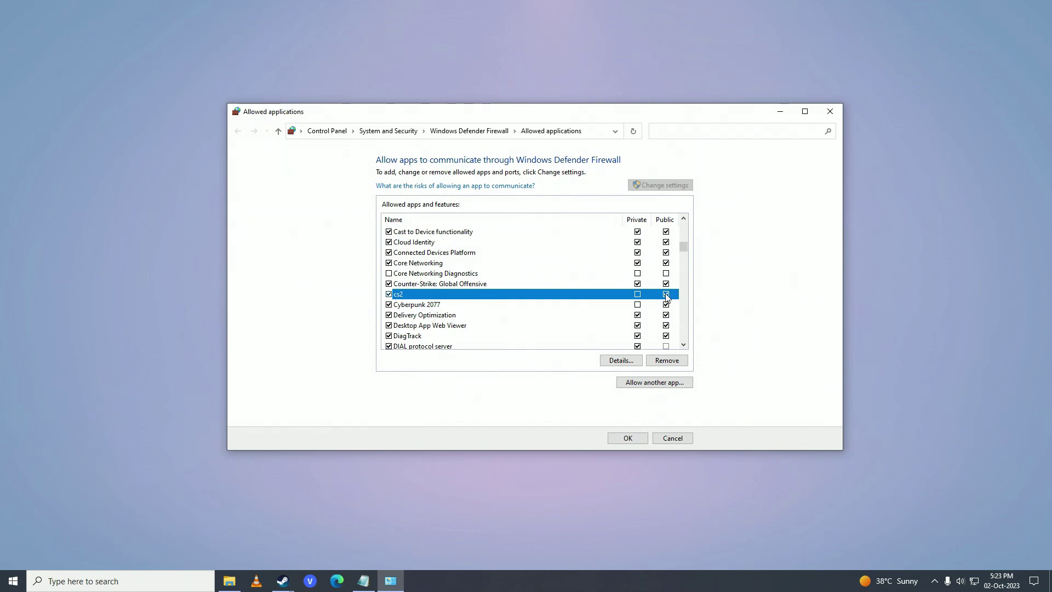
left_click(628, 439)
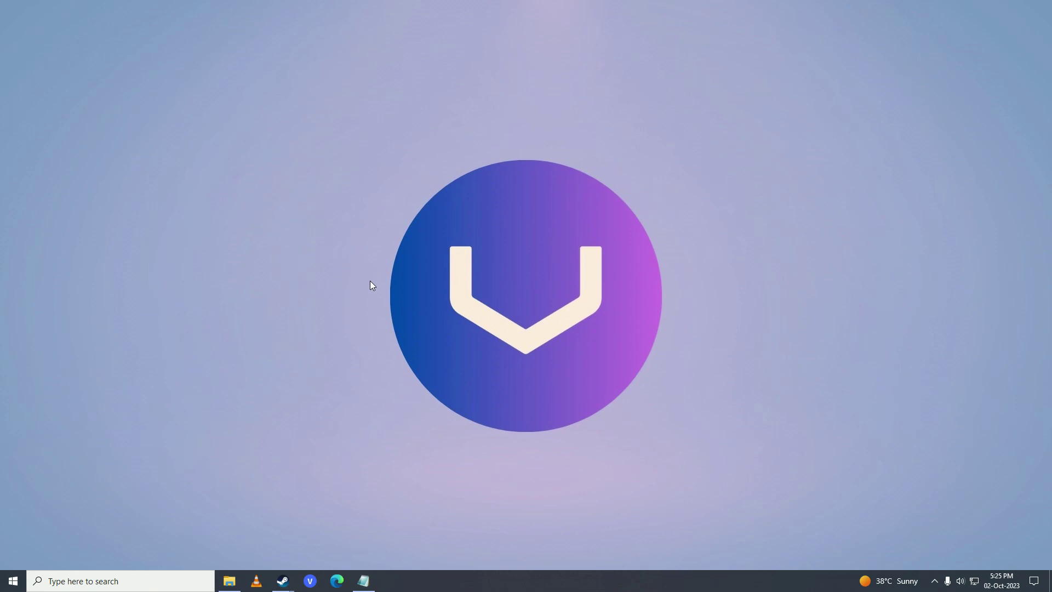
- Search Microsoft Edge for "microsoft visual c++" and open the latest supported Redistributable article at the Visual Studio 2015, 2017, 2019, and 2022 downloads
left_click(337, 580)
type("mirosoft visual")
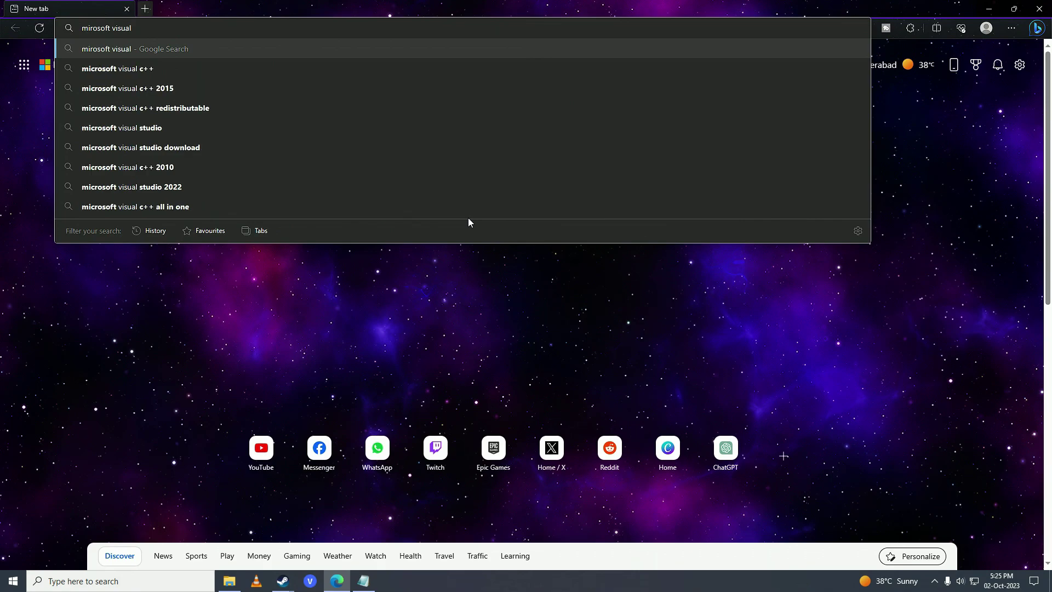
key("Down")
key("Return")
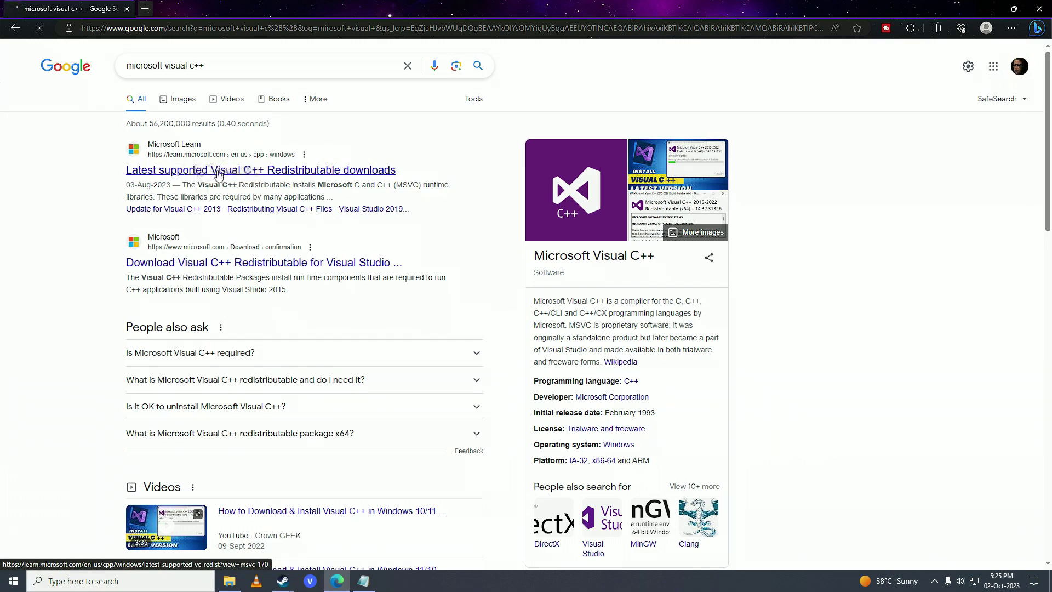
left_click(320, 171)
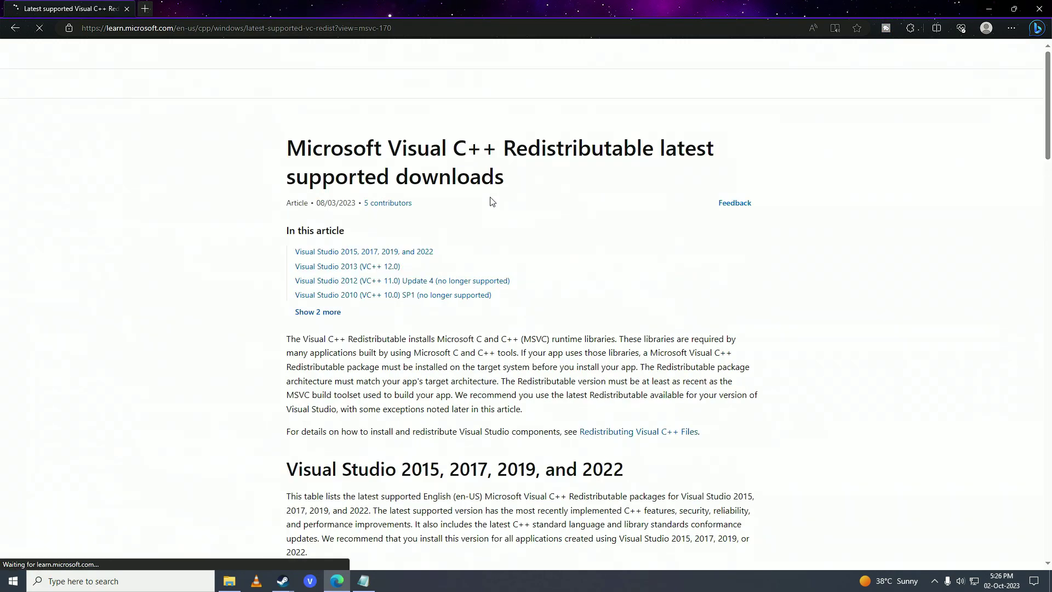
scroll(492, 201, "down", 7)
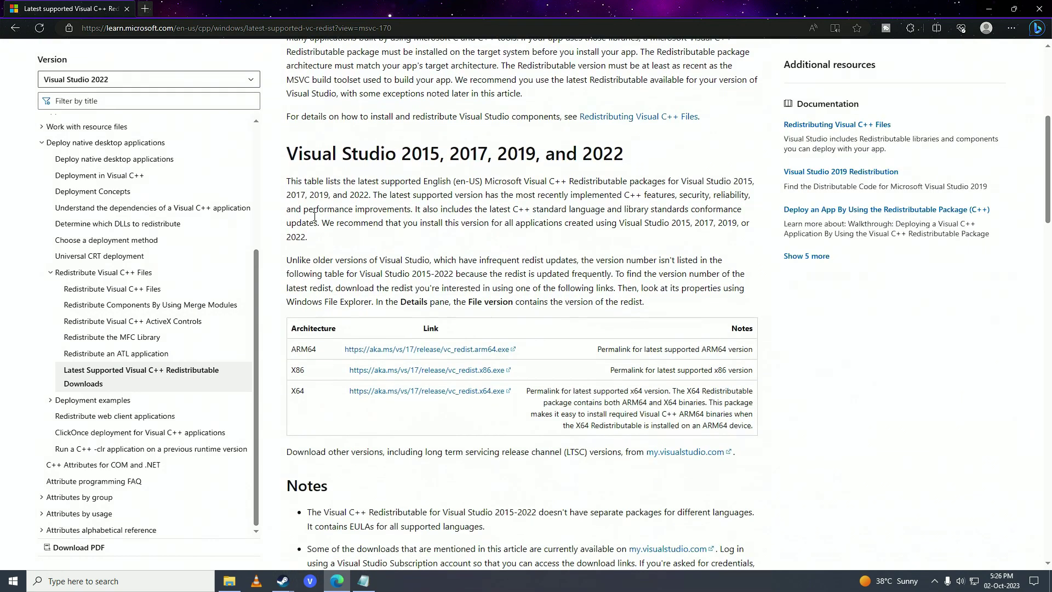
- Search Windows for "this pc" and open its system properties to check the system type
scroll(291, 220, "down", 2)
key("super")
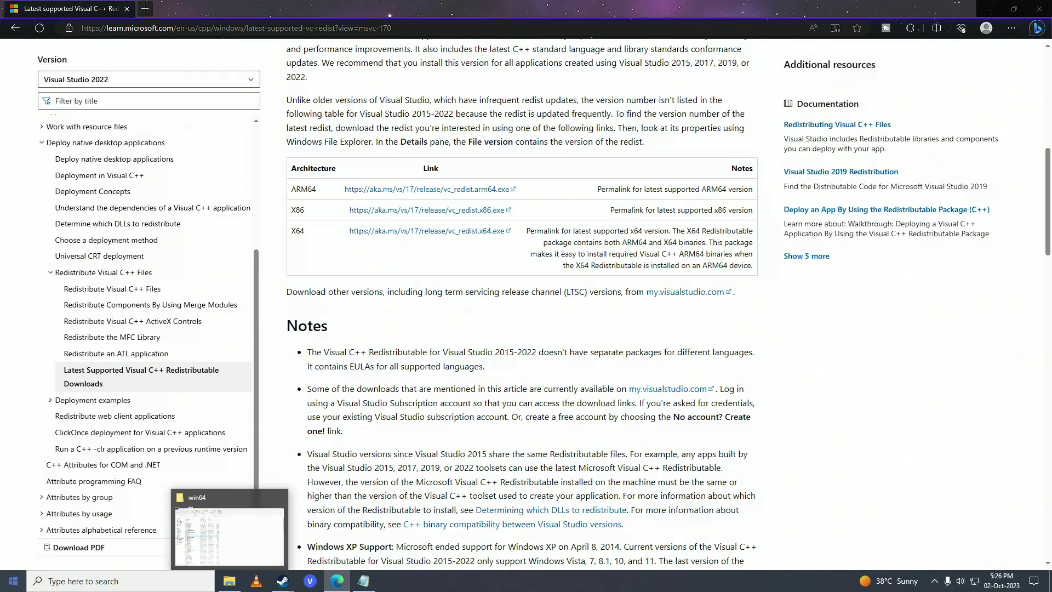
type("this pc")
key("Return")
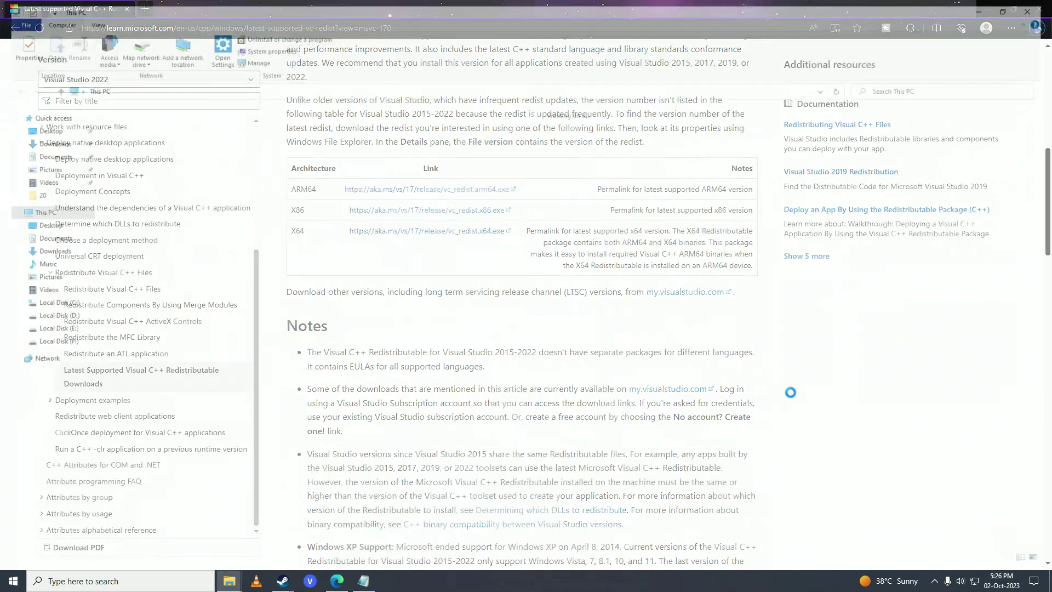
right_click(416, 261)
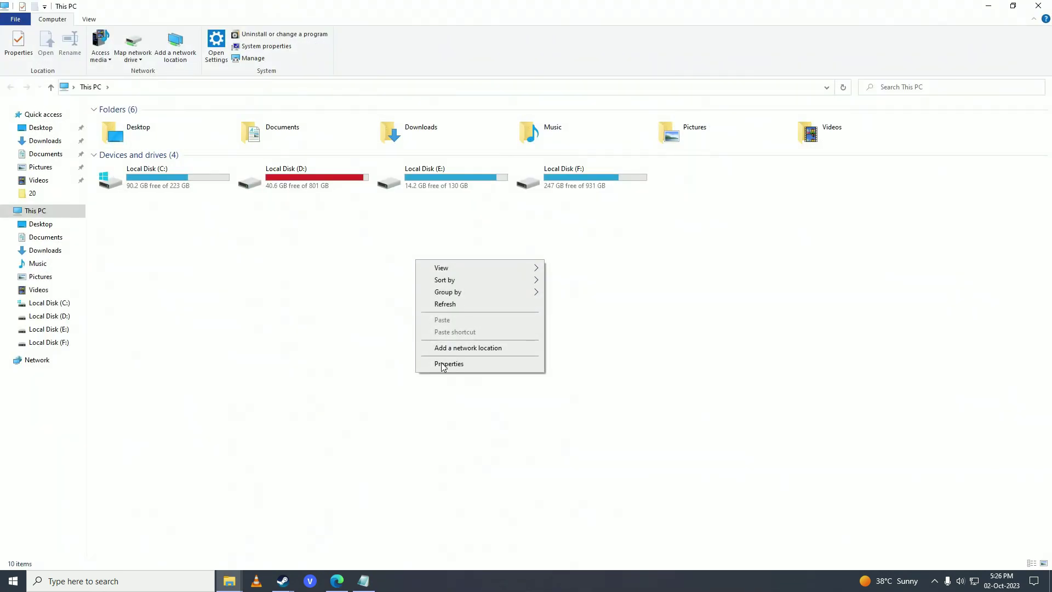
left_click(478, 363)
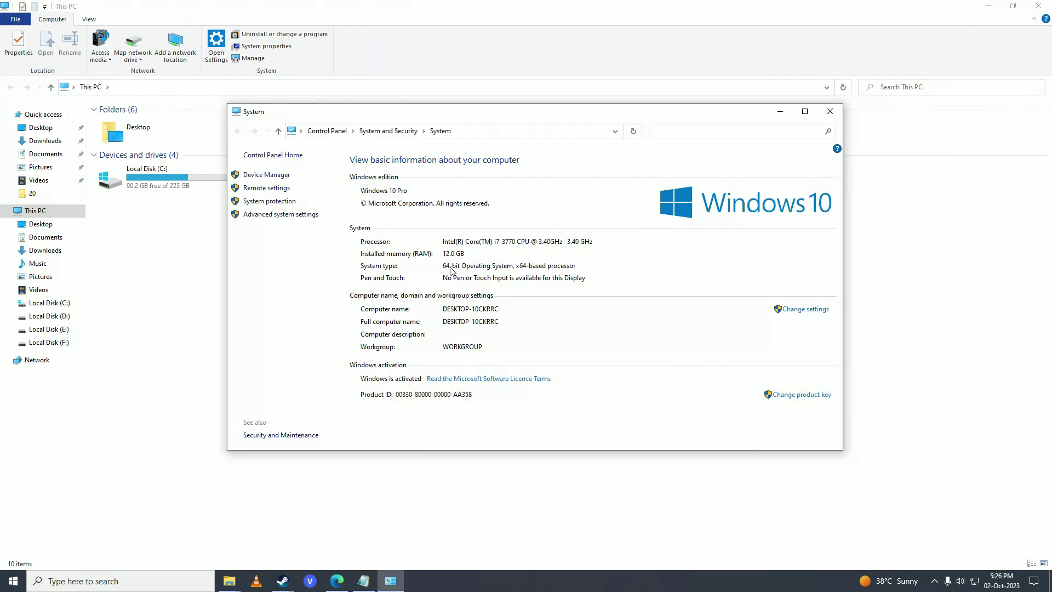
- Compare the system type in the System window with the X64 and X86 rows of the Edge article's download table
left_click(336, 581)
double_click(296, 230)
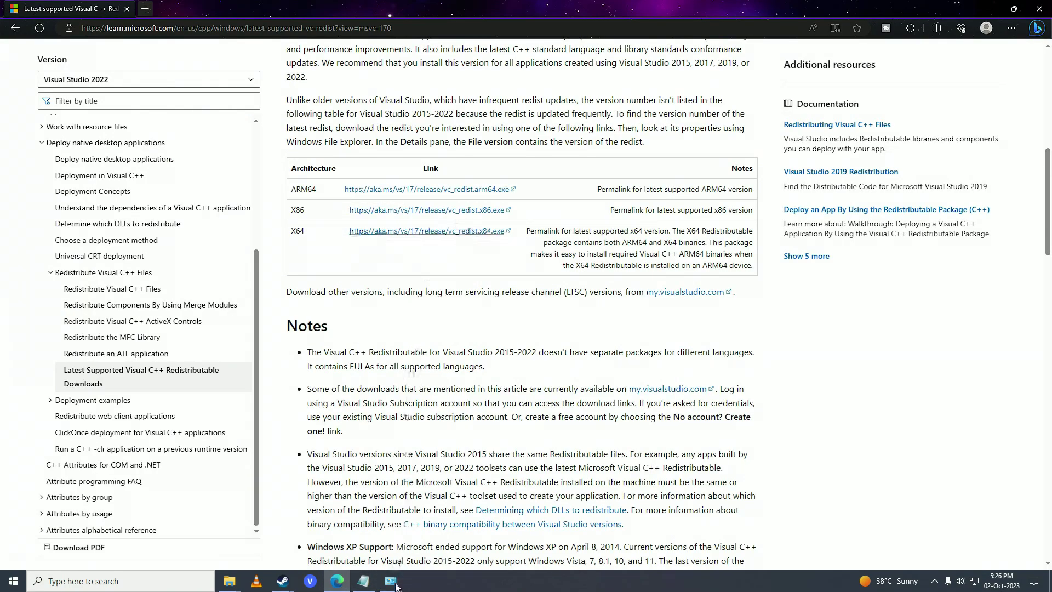
key("alt+Tab")
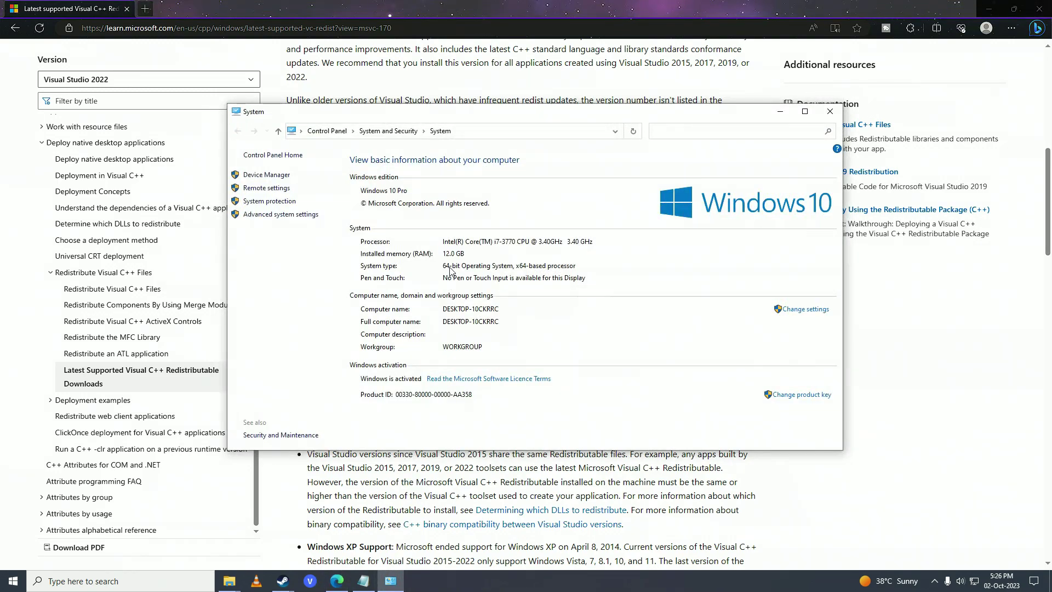
key("alt+Tab")
left_click_drag(293, 208, 307, 214)
left_click(527, 216)
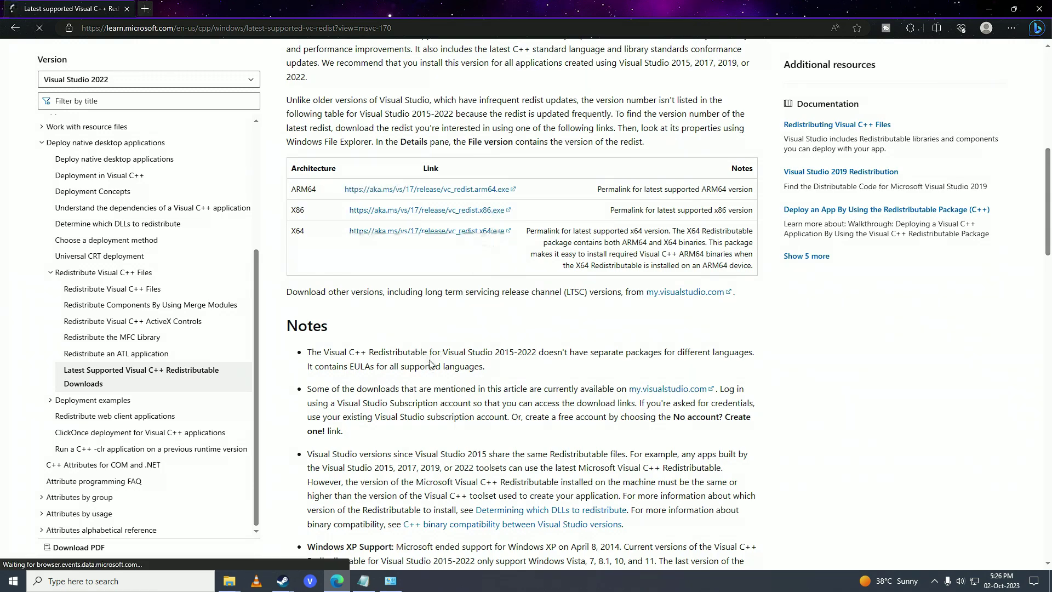
- Download the X64 redistributable from the vc_redist.x64.exe link
left_click(446, 232)
left_click(510, 328)
left_click(525, 339)
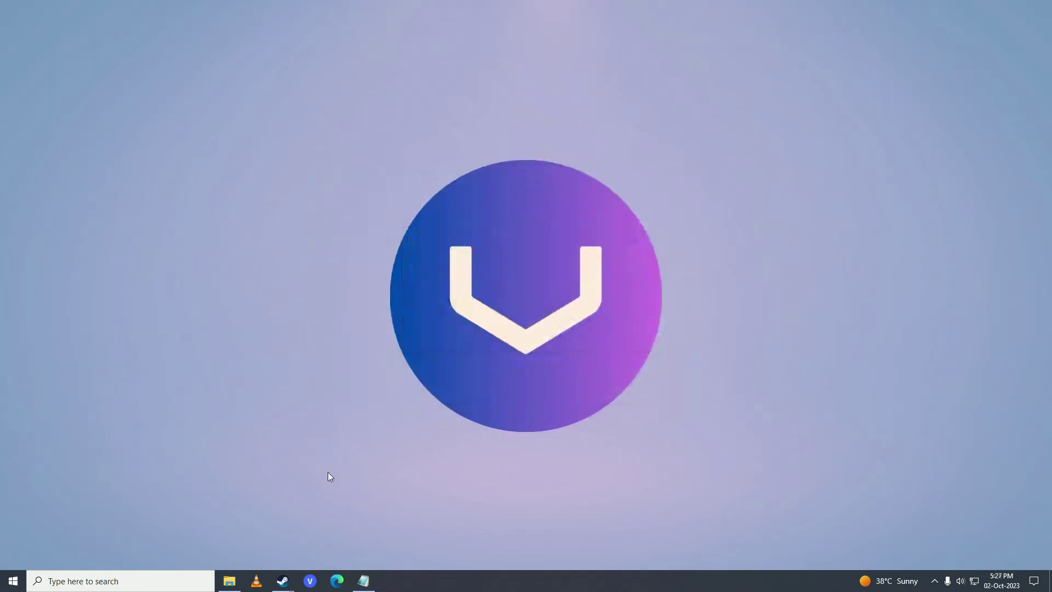
- Search Microsoft Edge for "create media installation windows 10" and open Microsoft Support's "Create installation media for Windows" article
left_click(334, 587)
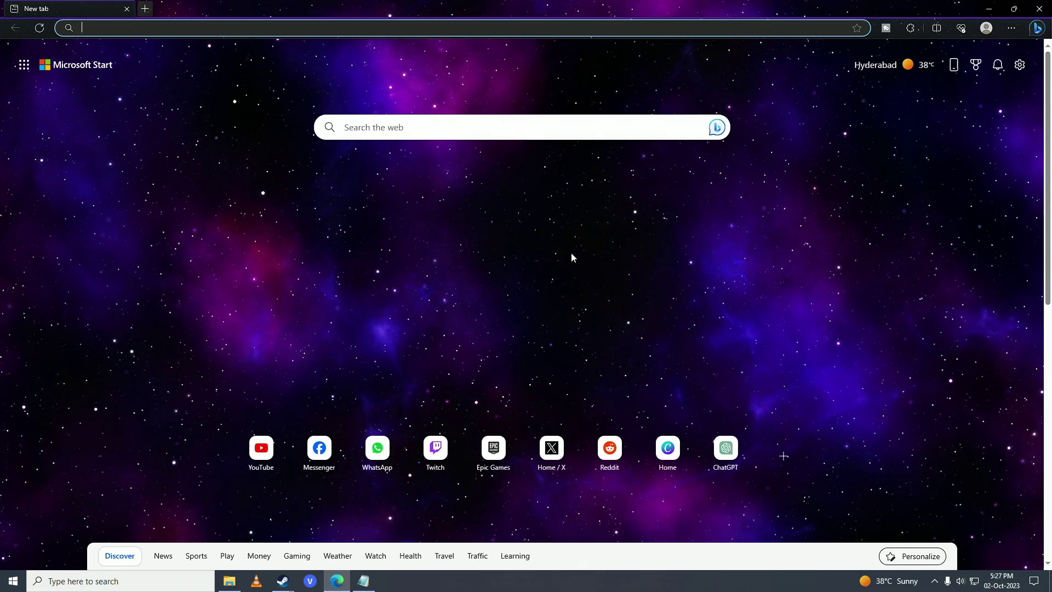
type("create")
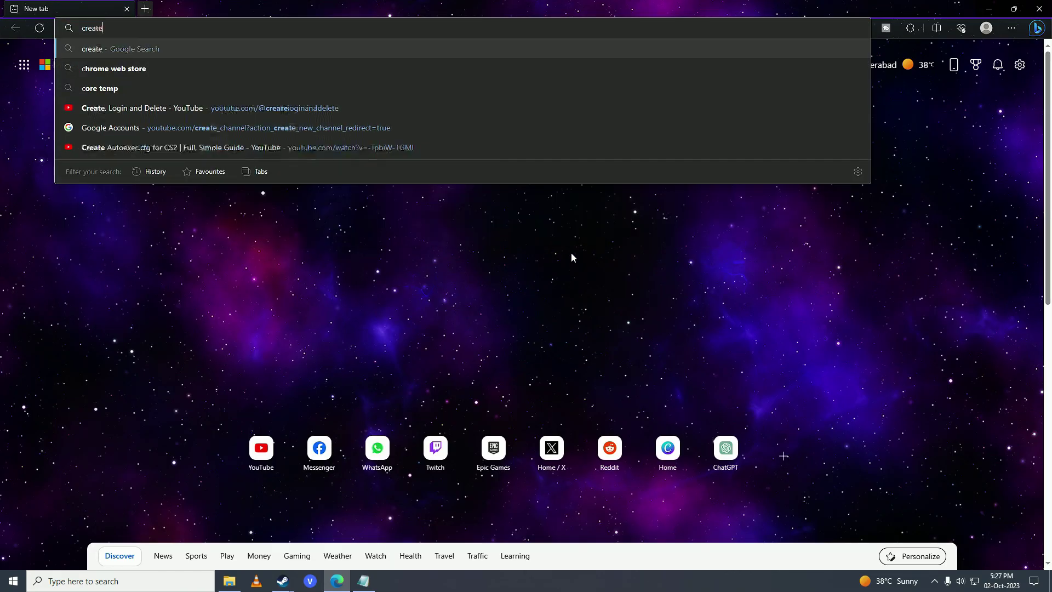
type(" media")
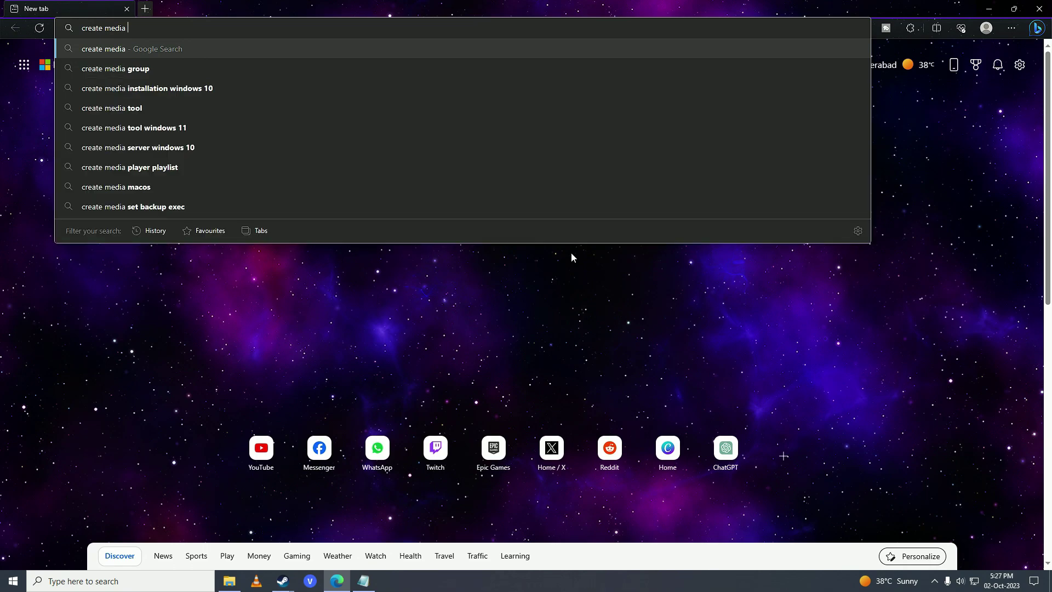
key("Down")
key("Down")
key("Return")
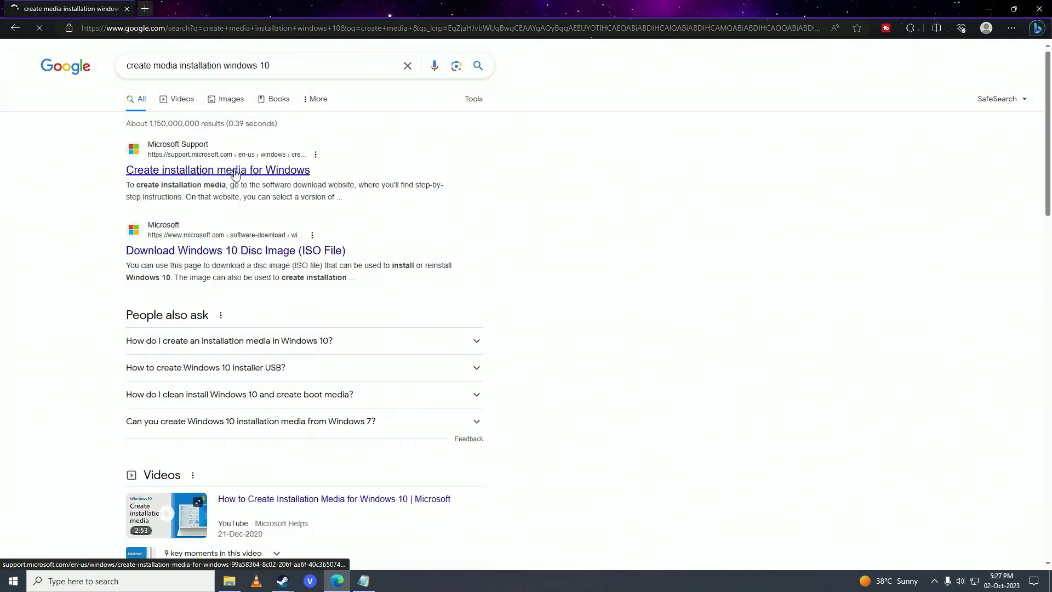
left_click(263, 171)
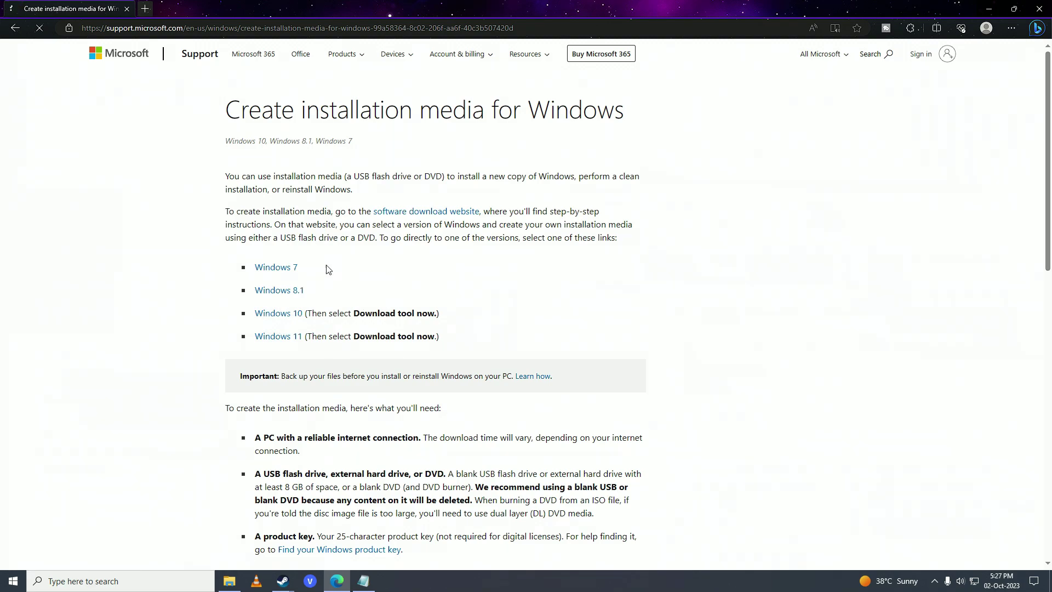
- Open the Windows 10 download page and download MediaCreationTool22H2.exe from the installation media section
left_click(289, 313)
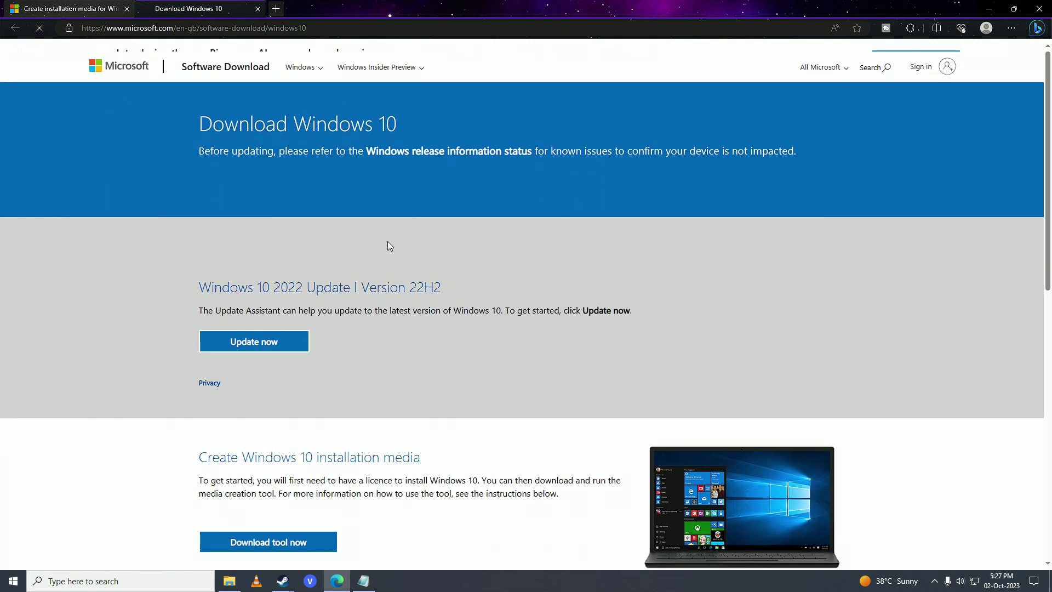
scroll(387, 241, "down", 3)
scroll(387, 244, "down", 2)
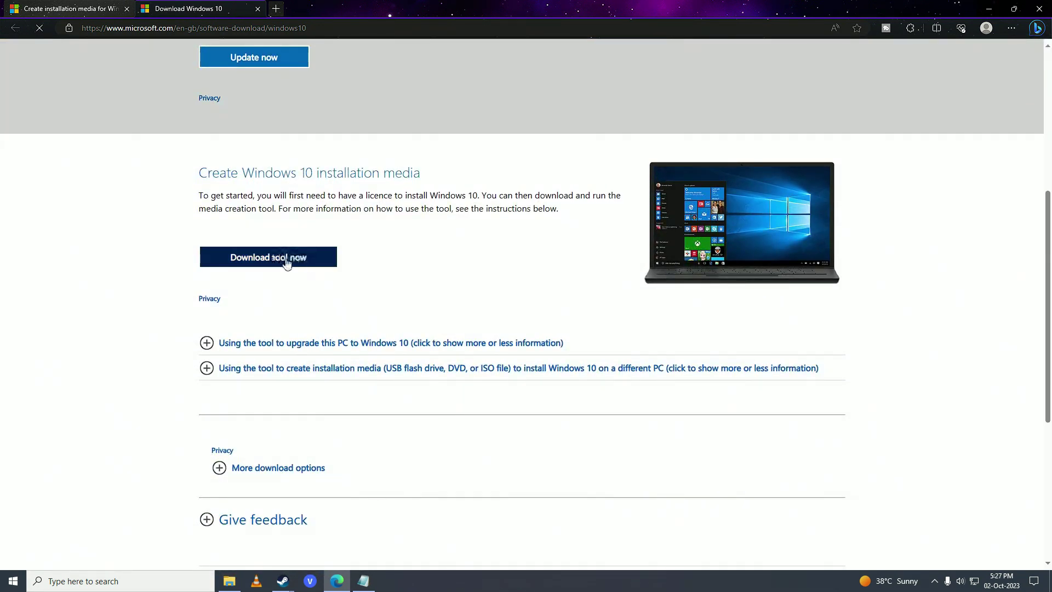
left_click(314, 264)
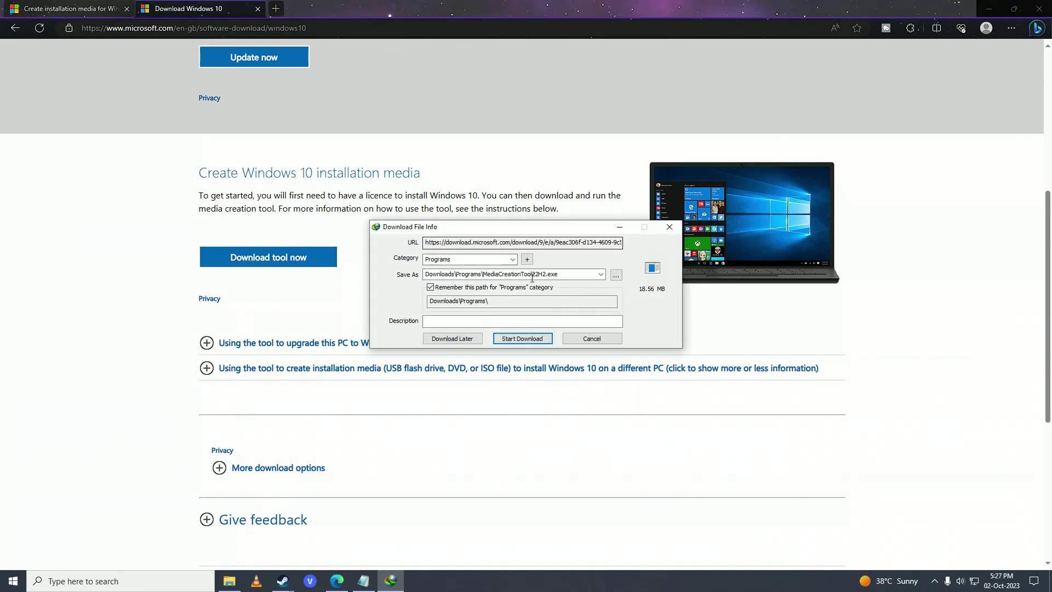
left_click(523, 338)
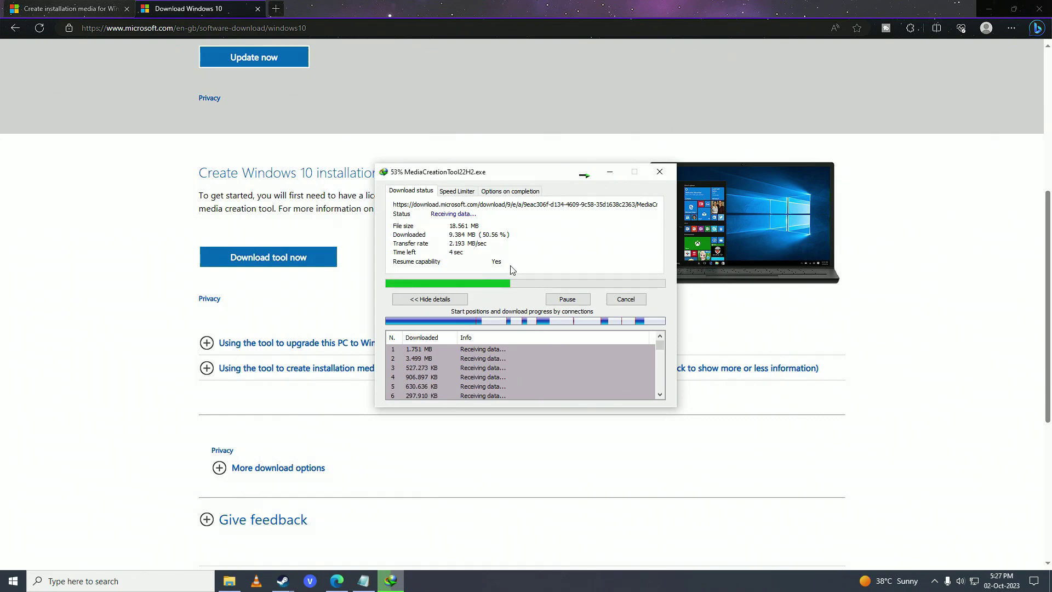
- Close the browser, run the downloaded media creation tool with administrator permission, and accept its licence terms, continuing with "Upgrade this PC now"
left_click(1040, 9)
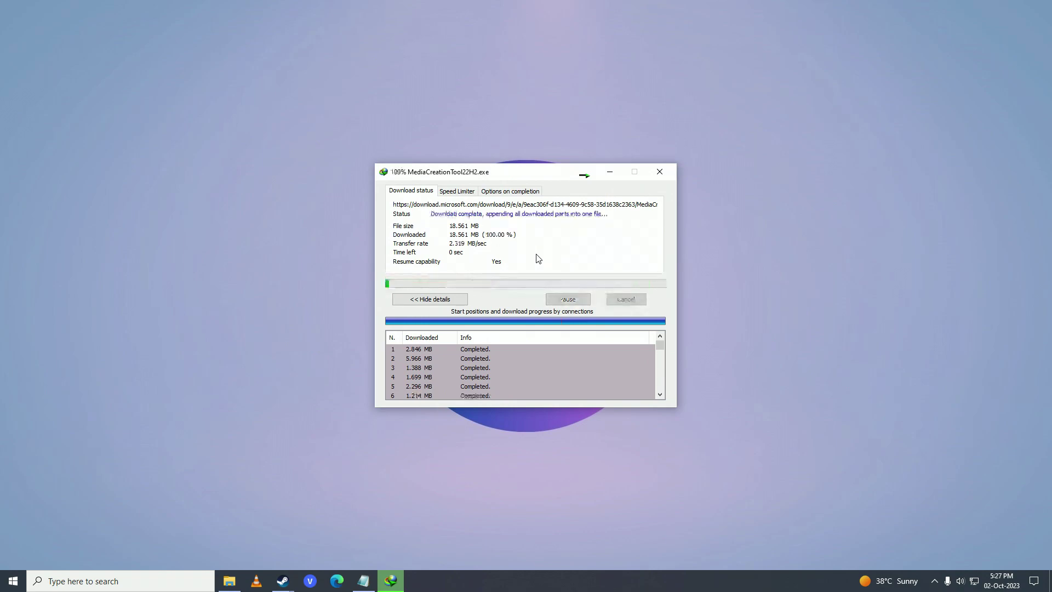
left_click(445, 325)
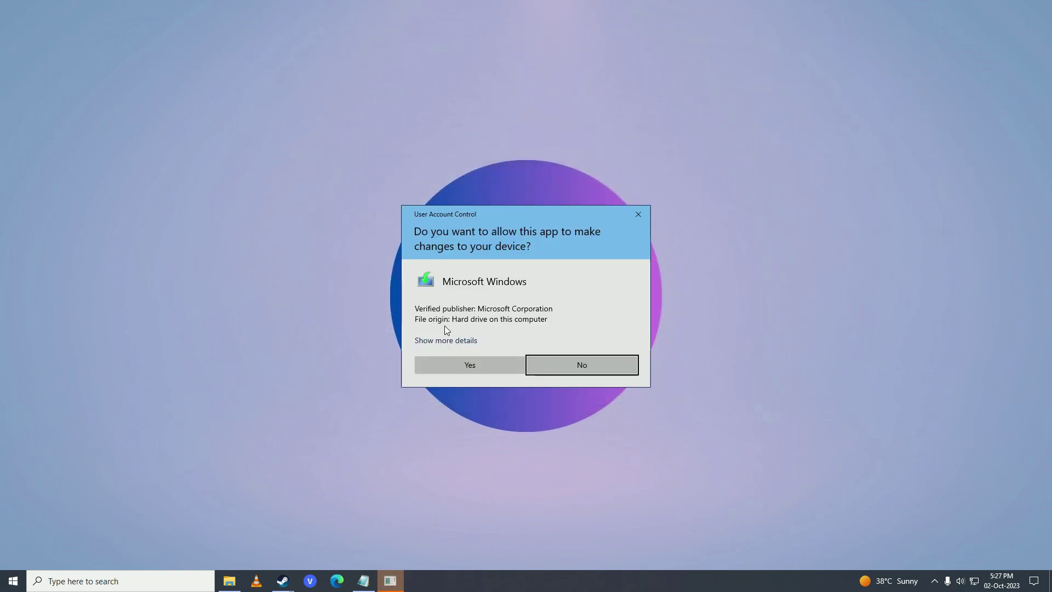
left_click(470, 365)
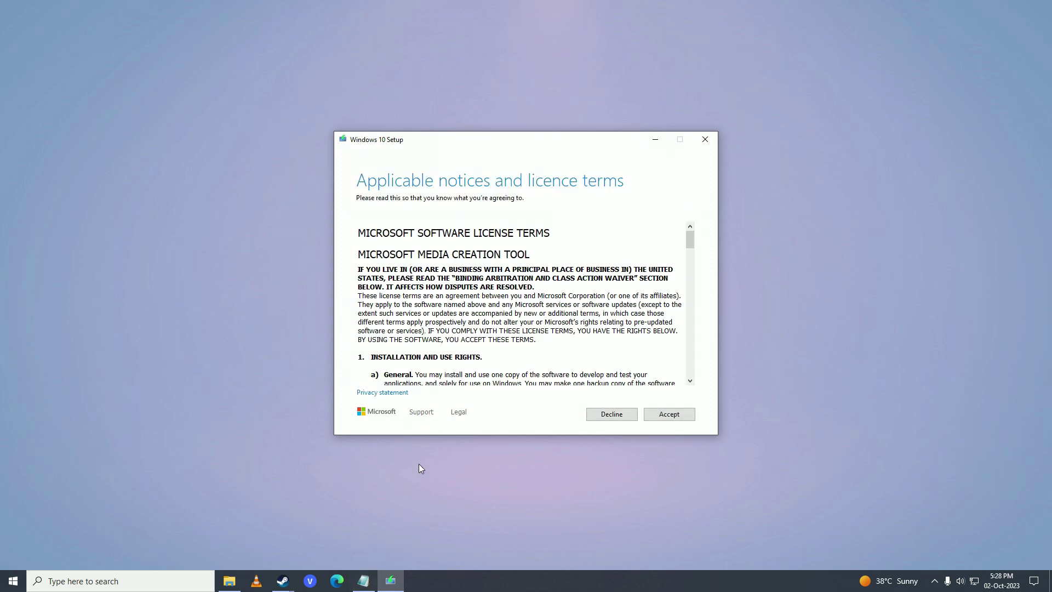
left_click(663, 416)
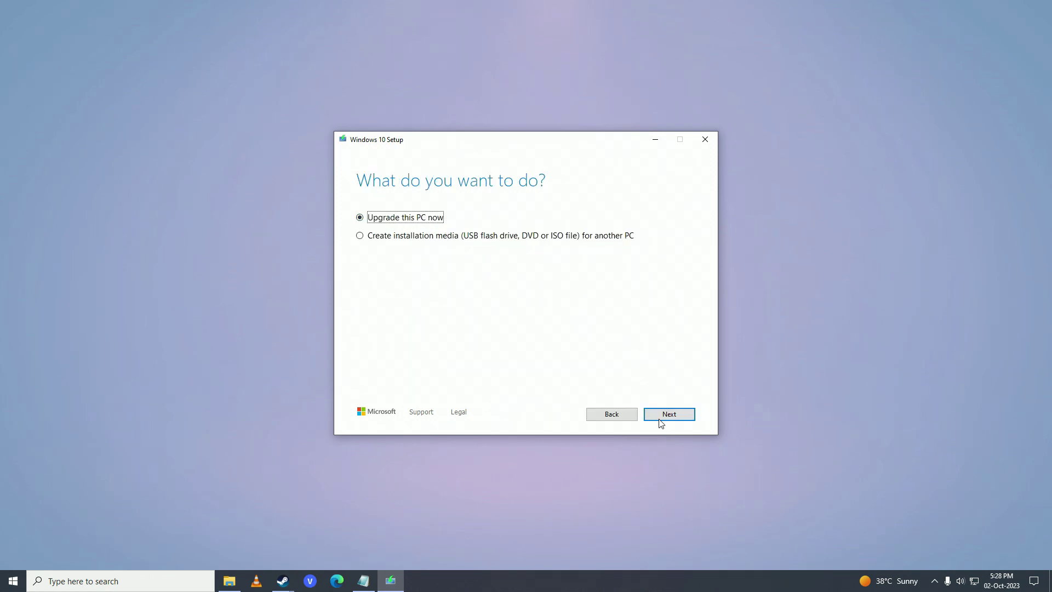
left_click(662, 416)
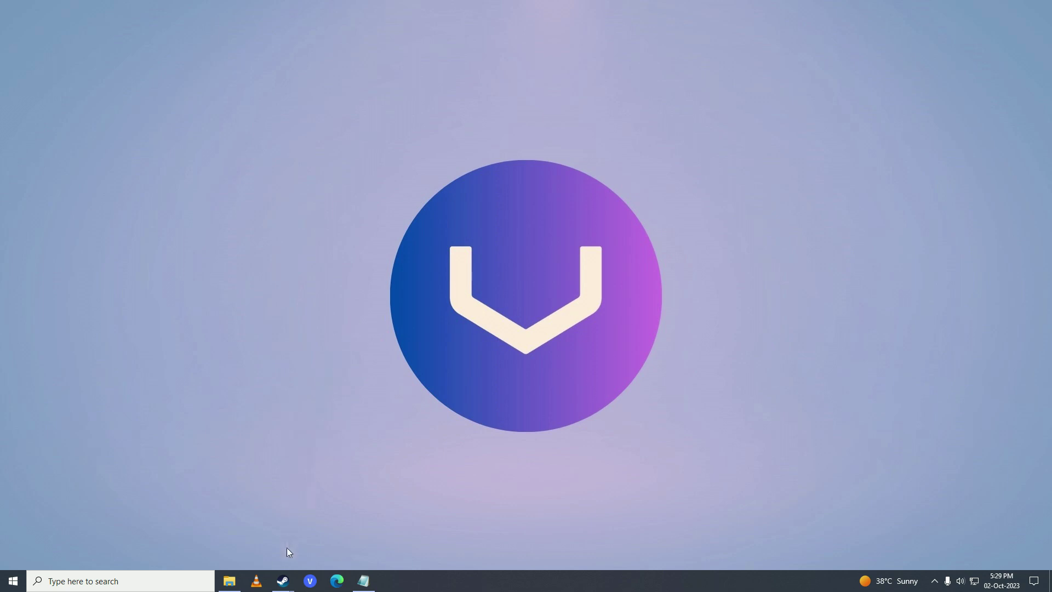
- Switch to Steam and review the overlay settings in Counter-Strike 2's General properties, closing them and returning to the desktop
mouse_move(282, 580)
left_click(249, 525)
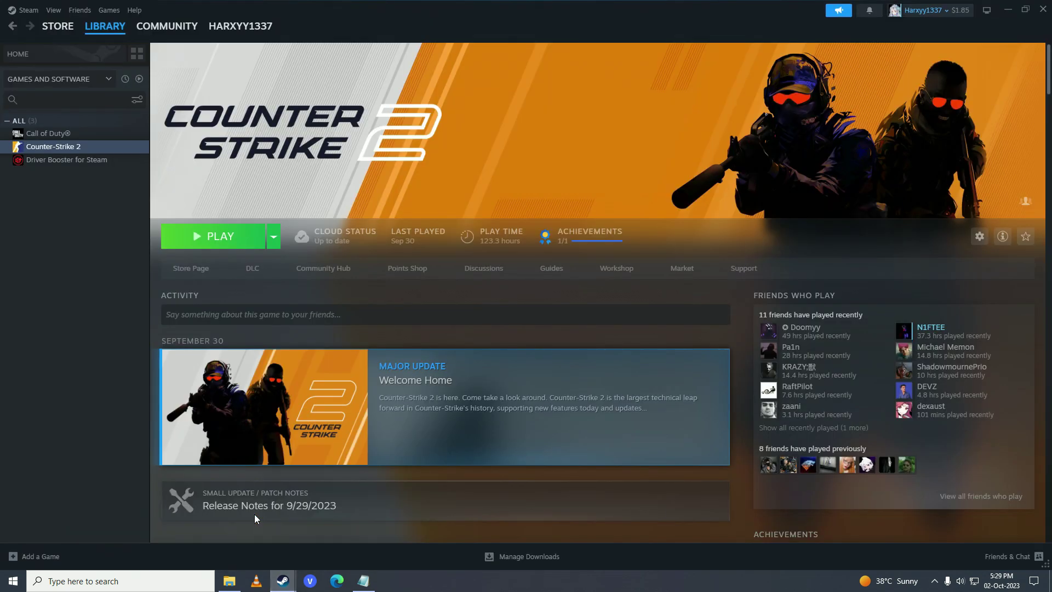
right_click(74, 149)
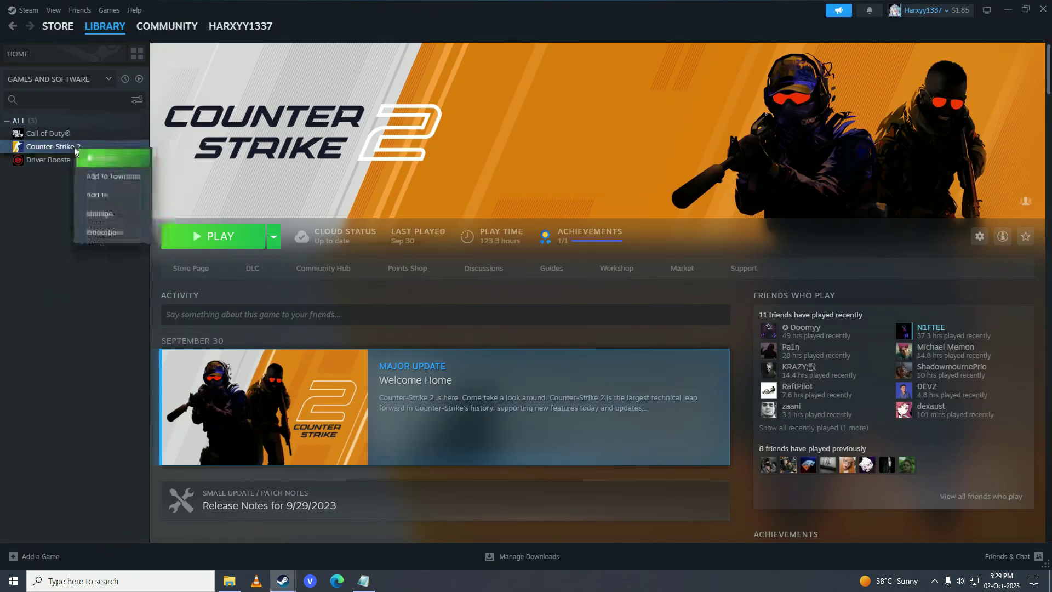
left_click(103, 233)
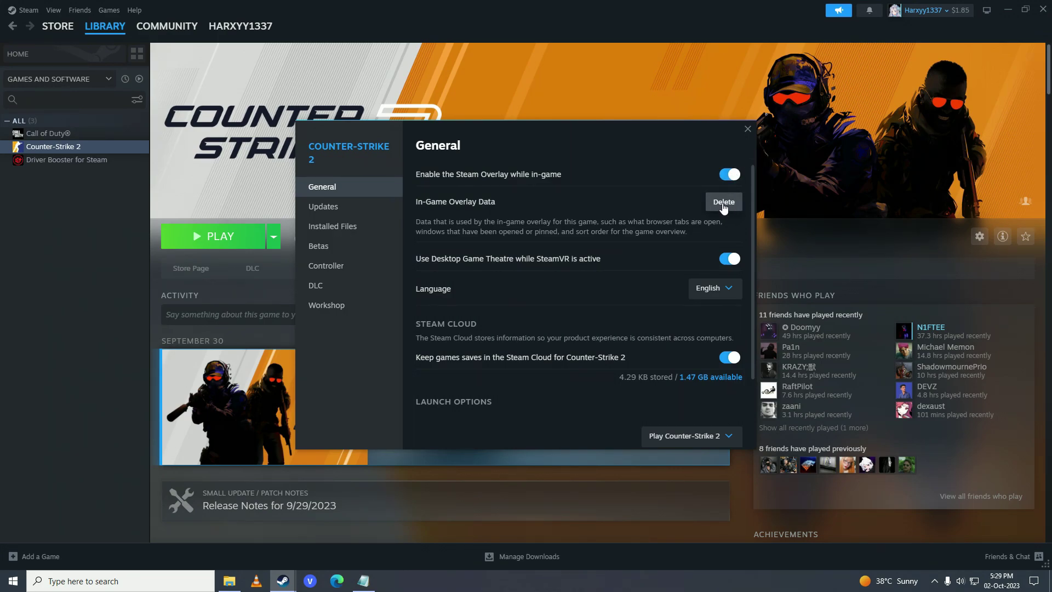
left_click(746, 127)
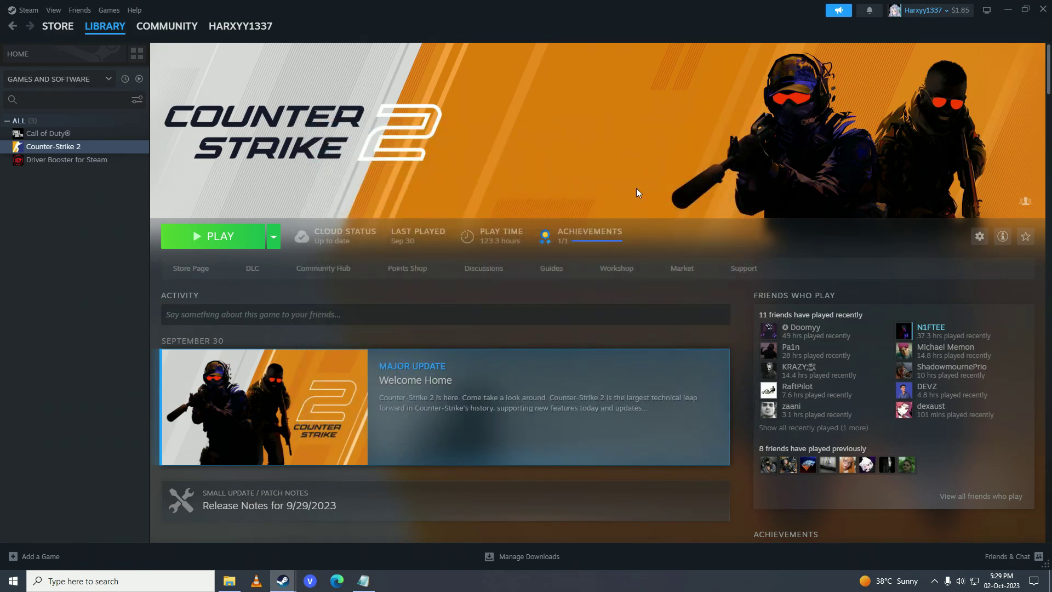
key("super+d")
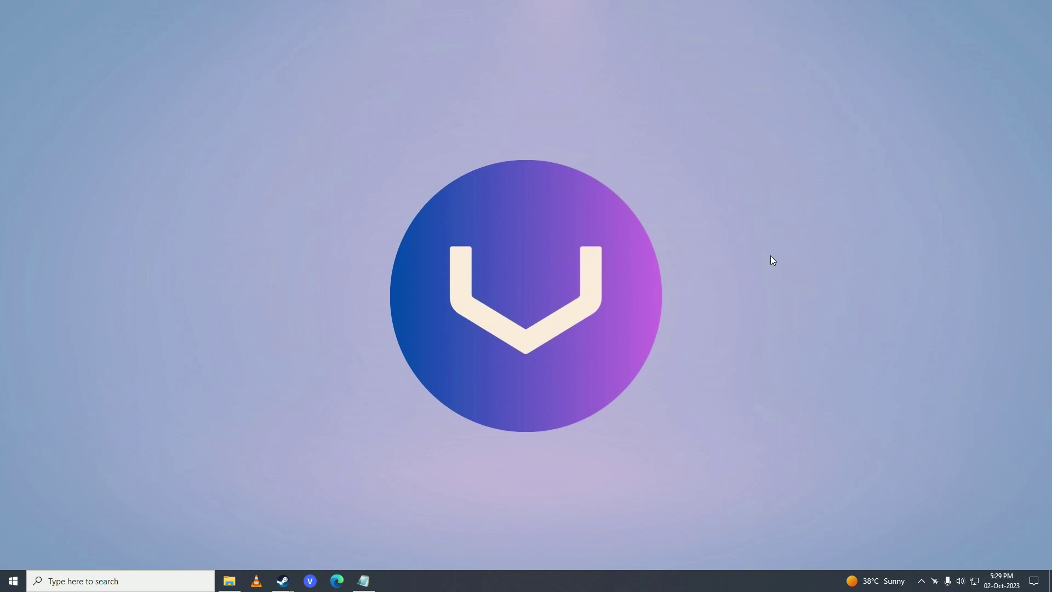
- Close the background app with the white jet-shaped icon among the hidden system tray icons
left_click(921, 580)
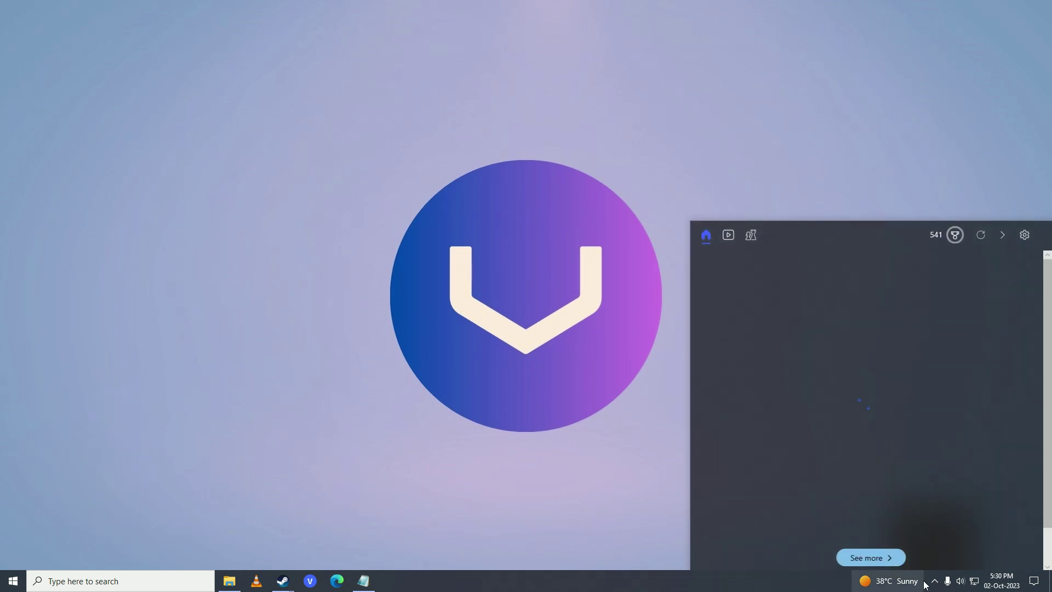
left_click(930, 582)
left_click(933, 582)
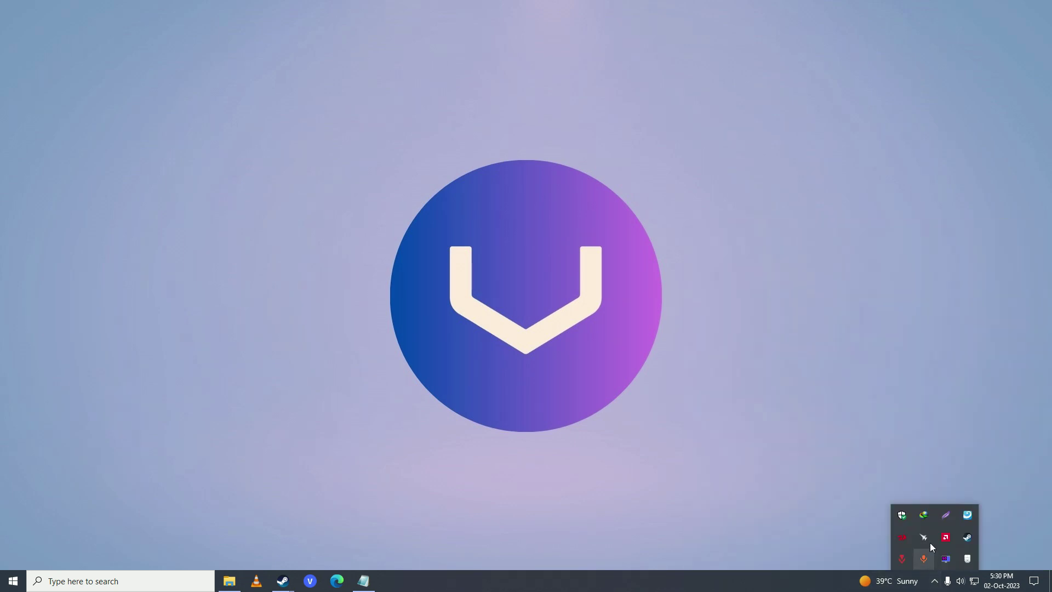
right_click(924, 536)
left_click(941, 533)
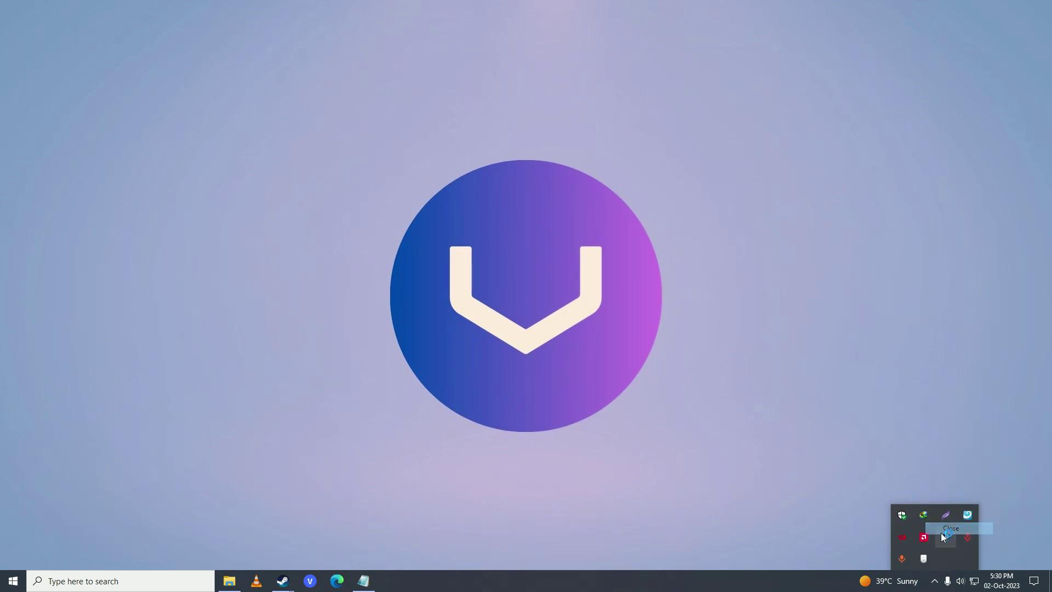
left_click(935, 582)
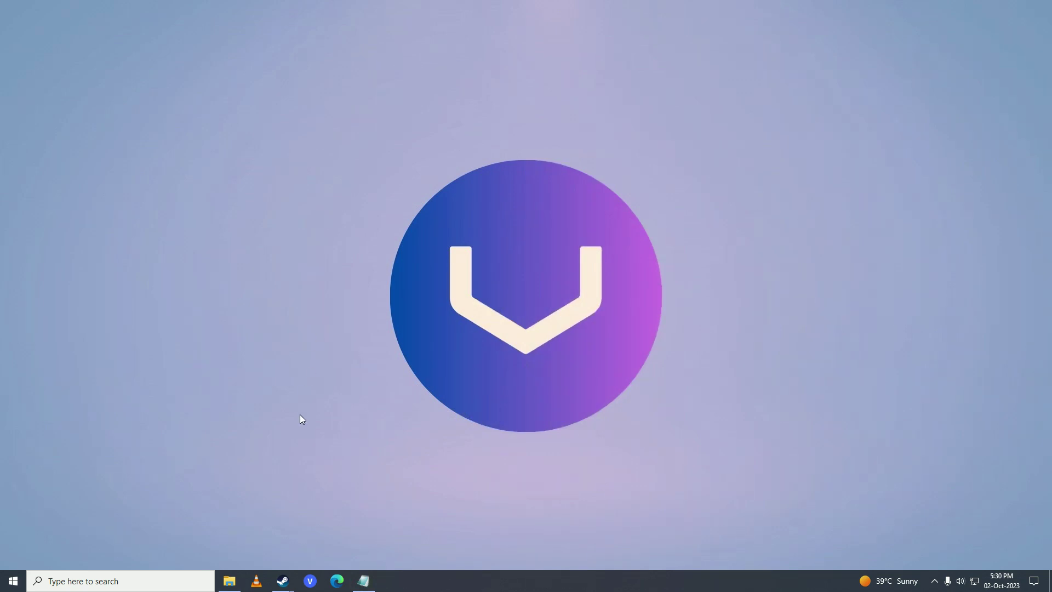
- Switch to Steam and review the launch options in Counter-Strike 2's General properties, highlighting the -novid to -tickrate 128 entries, and close the properties
mouse_move(288, 588)
left_click(255, 545)
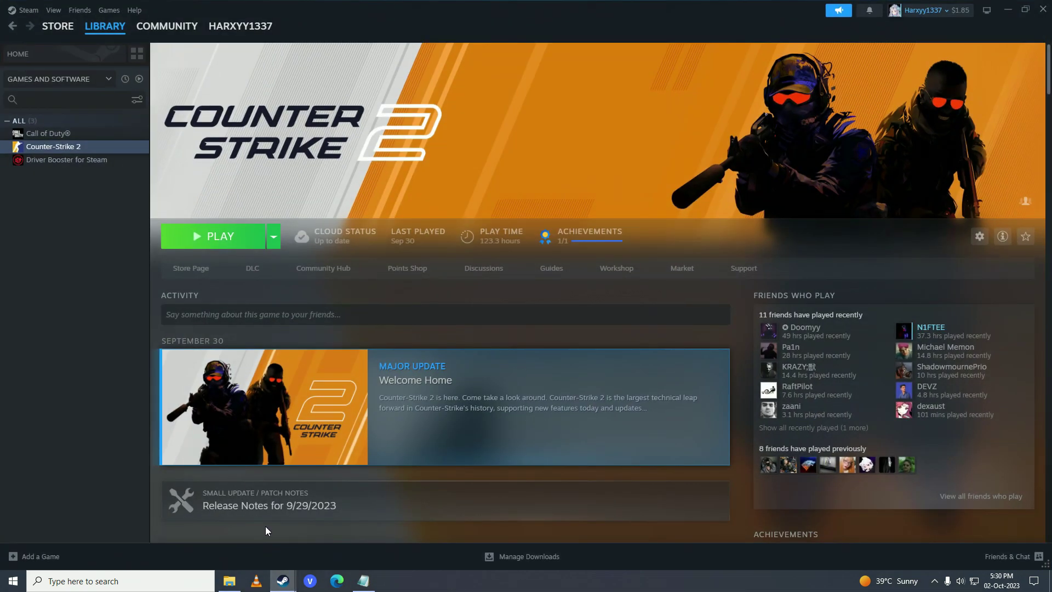
right_click(52, 144)
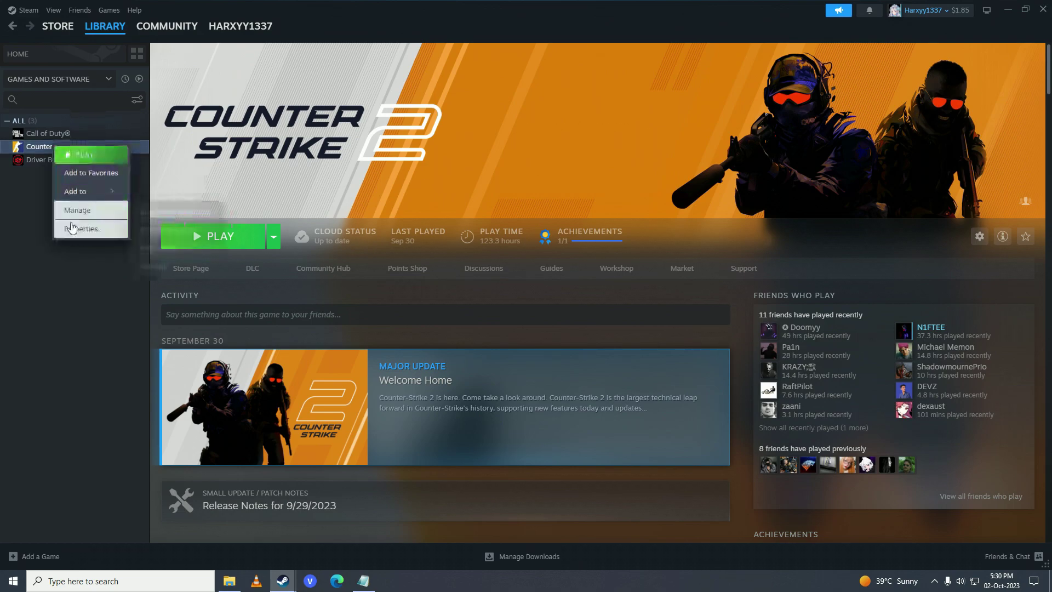
left_click(87, 229)
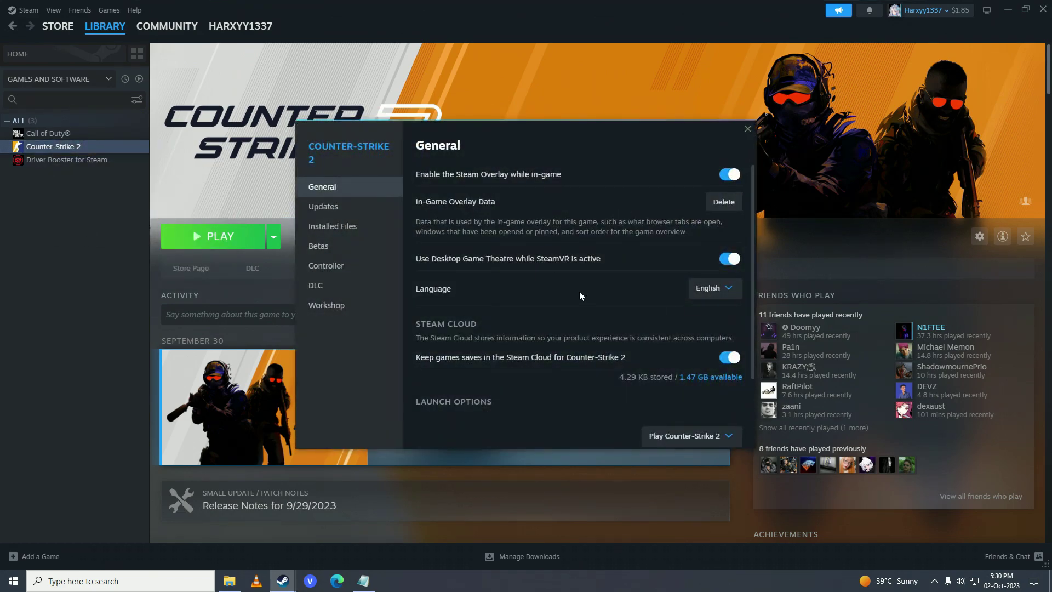
scroll(580, 289, "down", 3)
left_click_drag(422, 395, 616, 395)
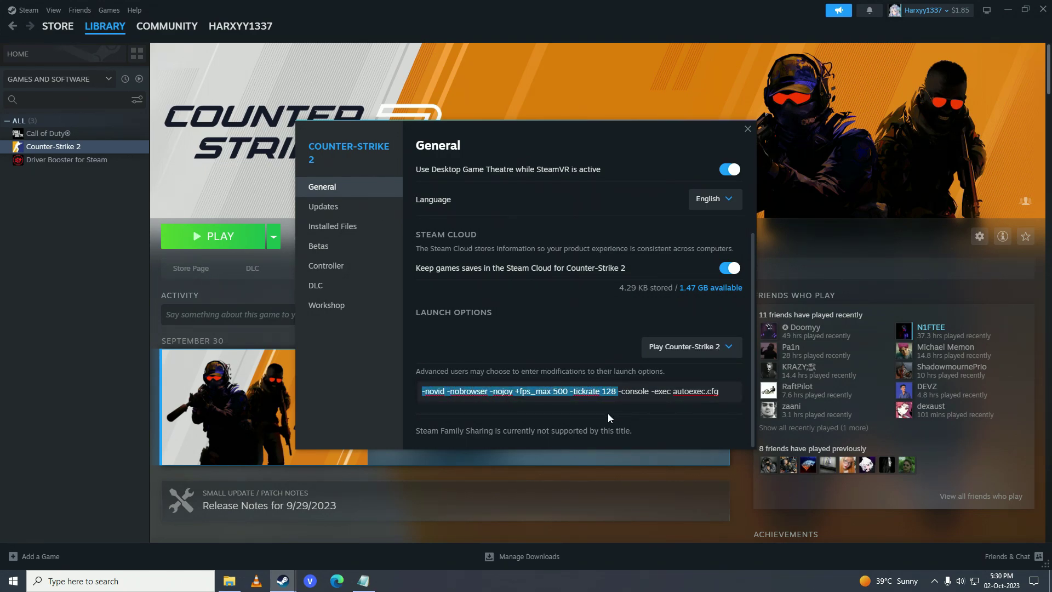
left_click(747, 135)
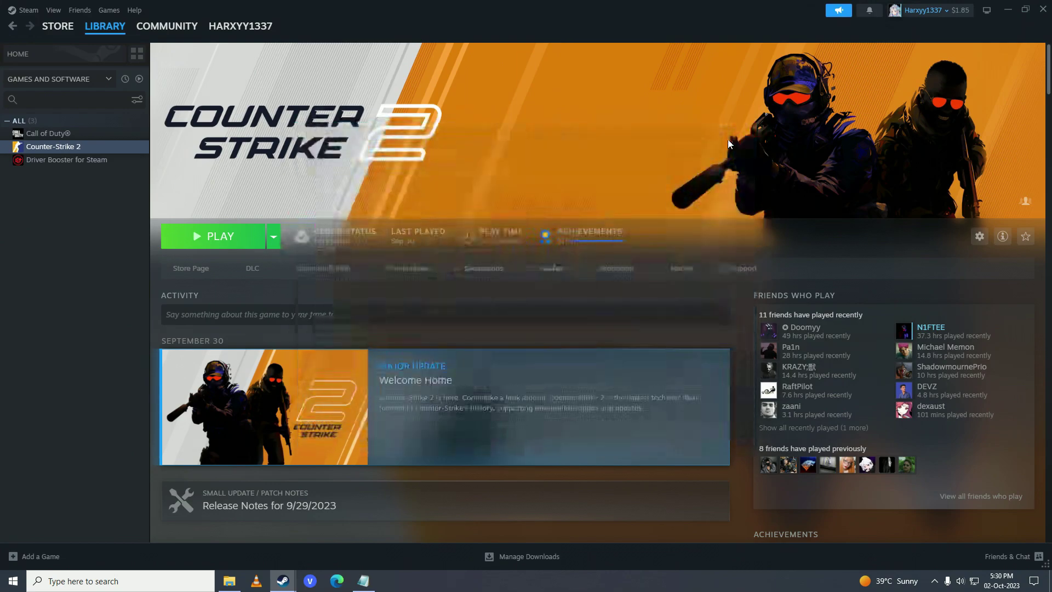
left_click(220, 244)
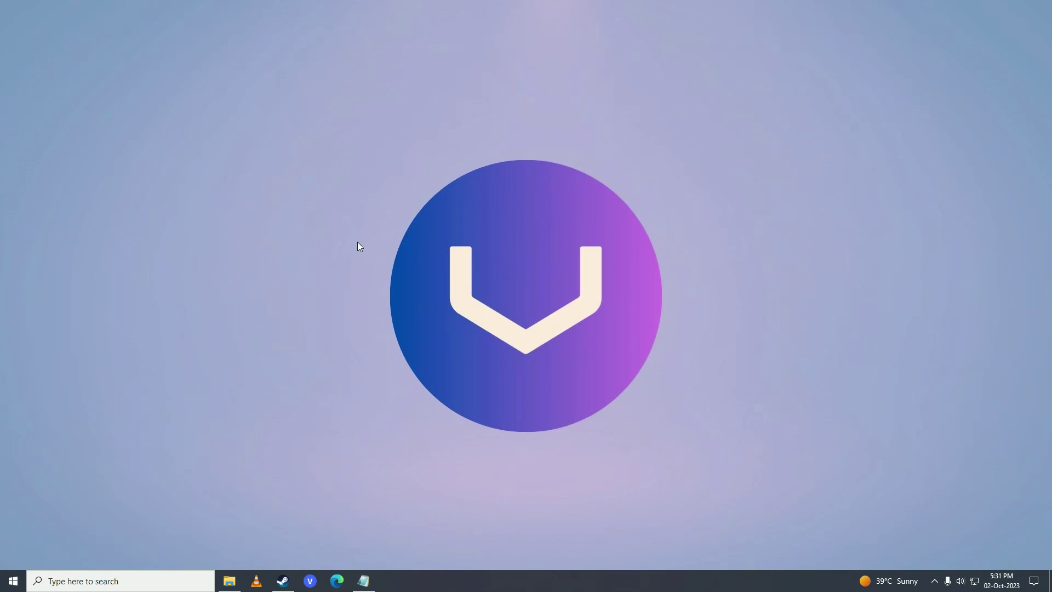
- Search Windows for "check", open the Check for updates page to review the Windows Update status, and close Settings
key("super")
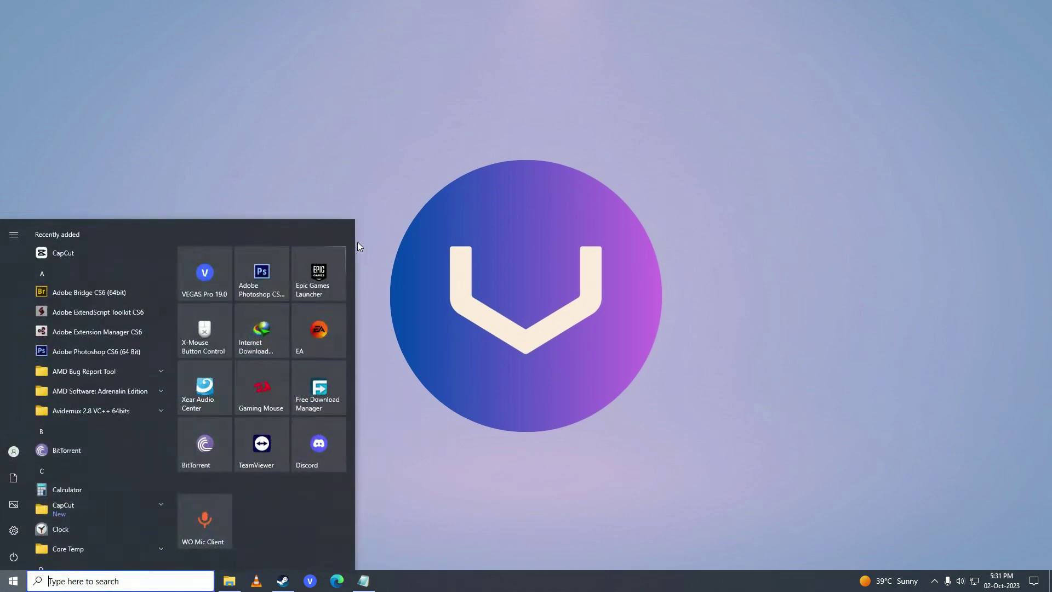
type("check")
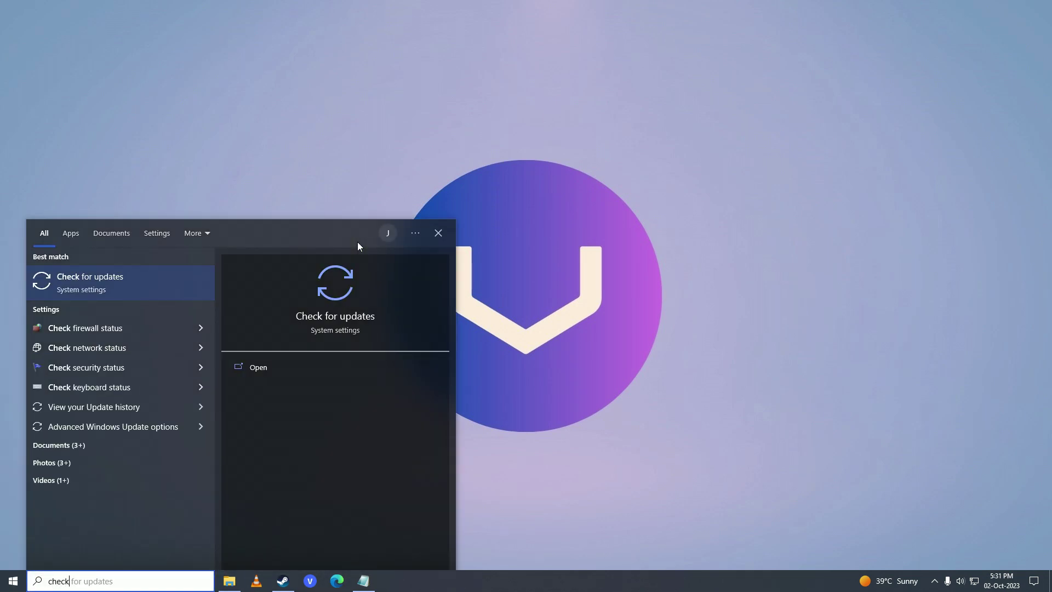
key("Return")
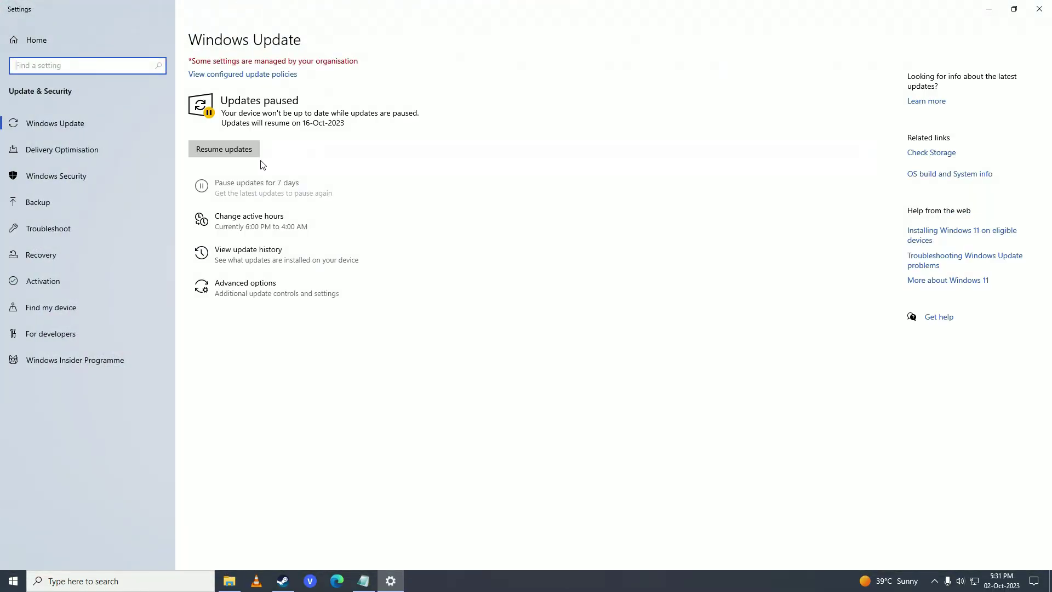
left_click(1039, 9)
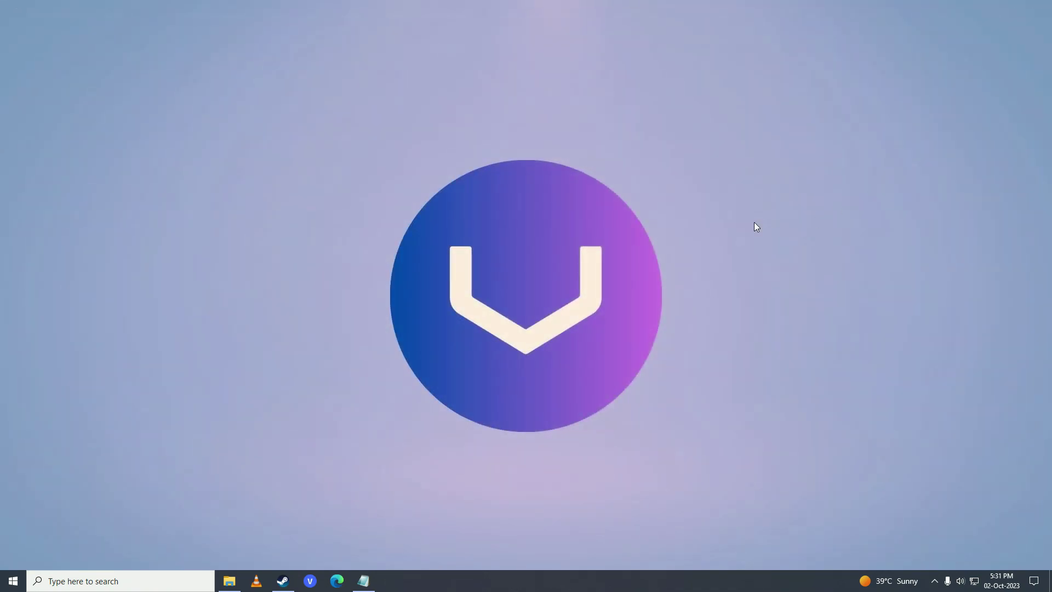
left_click(13, 581)
left_click(14, 556)
left_click(580, 412)
left_click(284, 581)
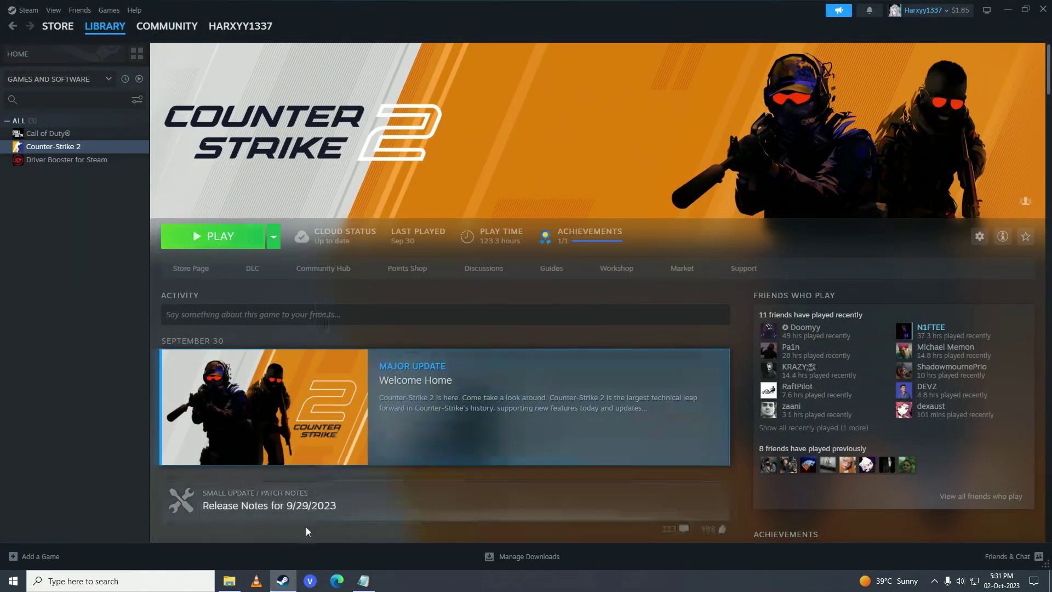
key("super+d")
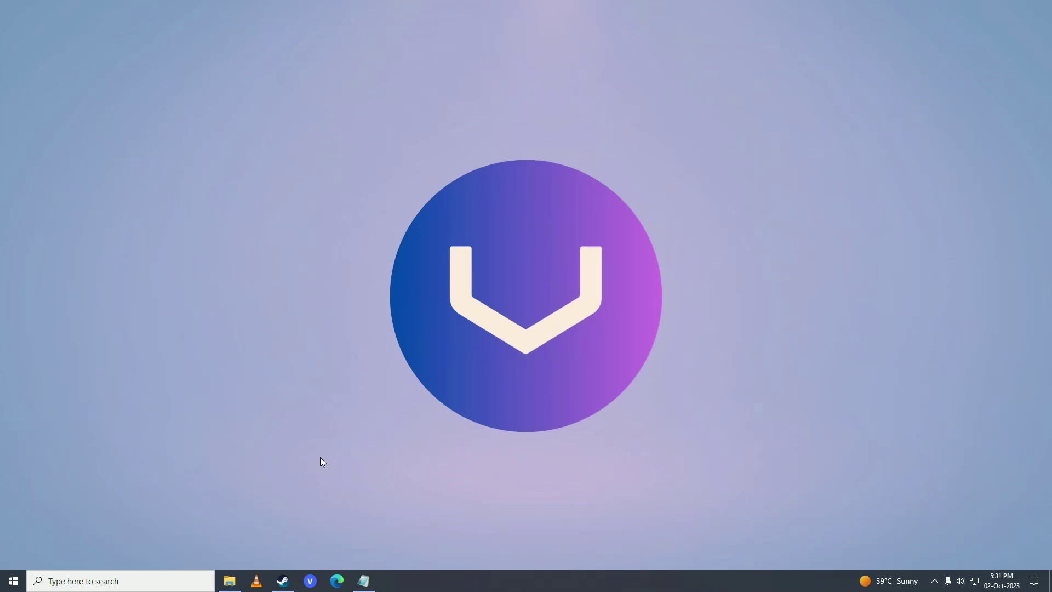
- Switch to Steam, look up the Uninstall option among Counter-Strike 2's management options without using it, and return to the desktop
left_click(284, 581)
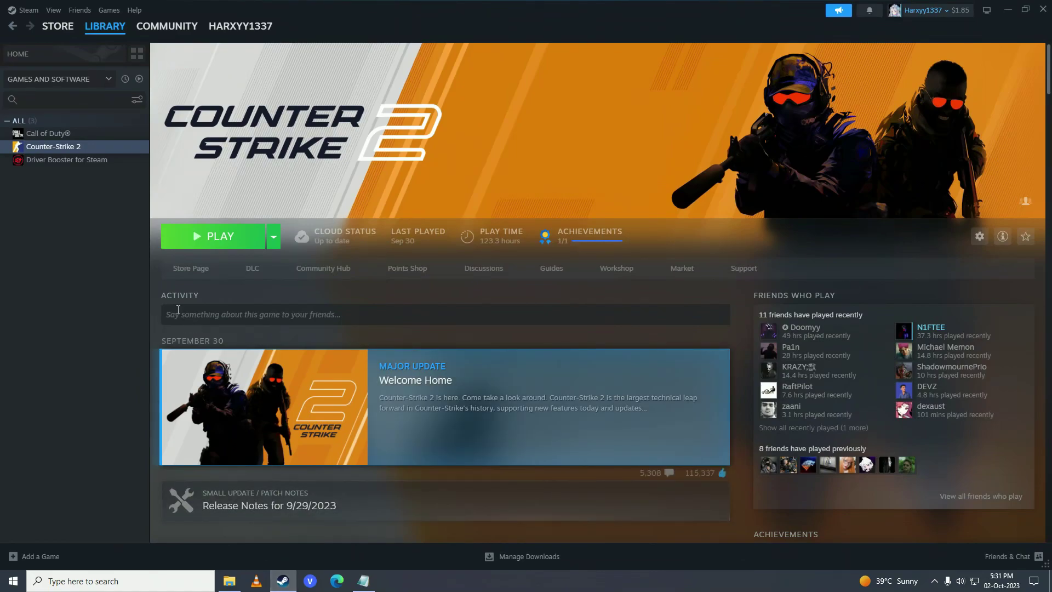
right_click(73, 149)
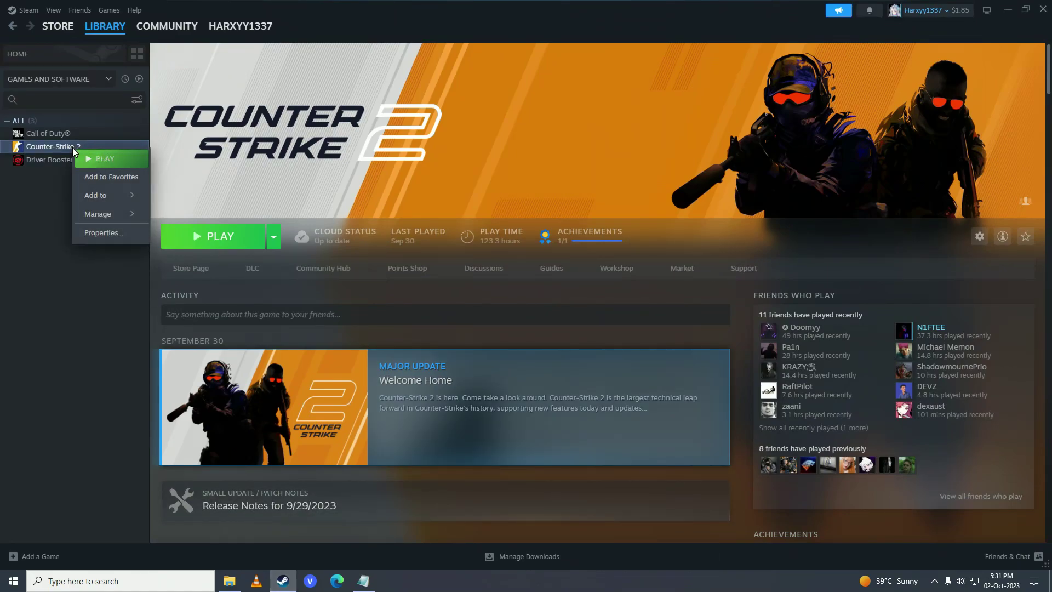
mouse_move(112, 216)
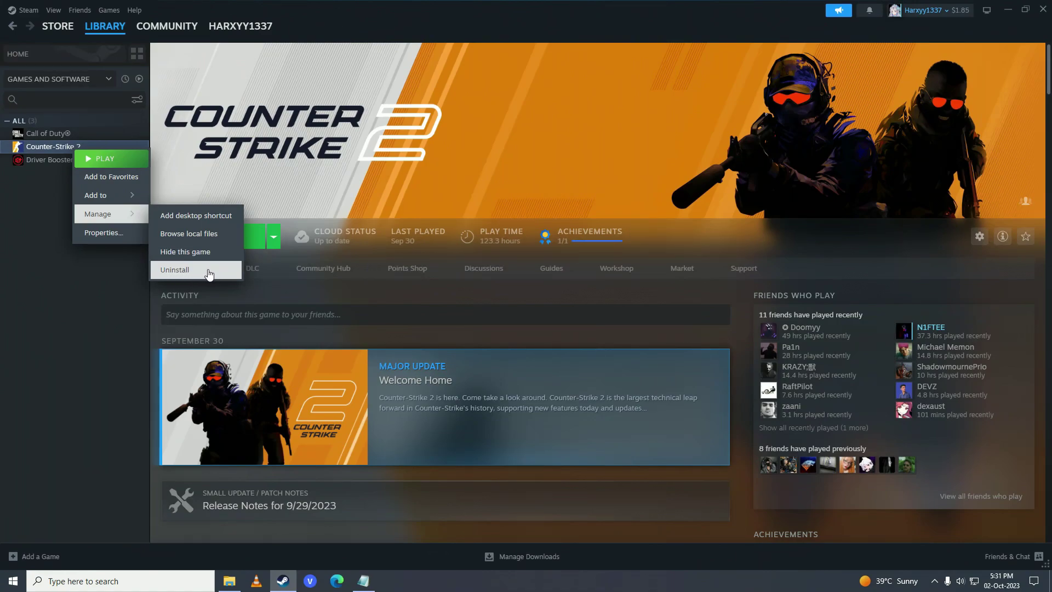
left_click(144, 301)
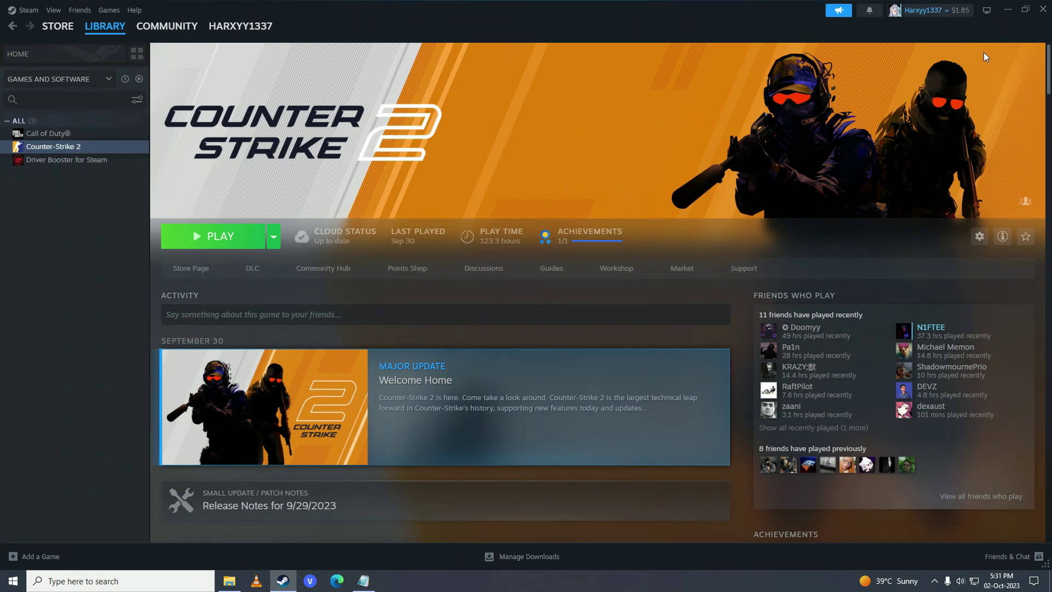
left_click(1007, 11)
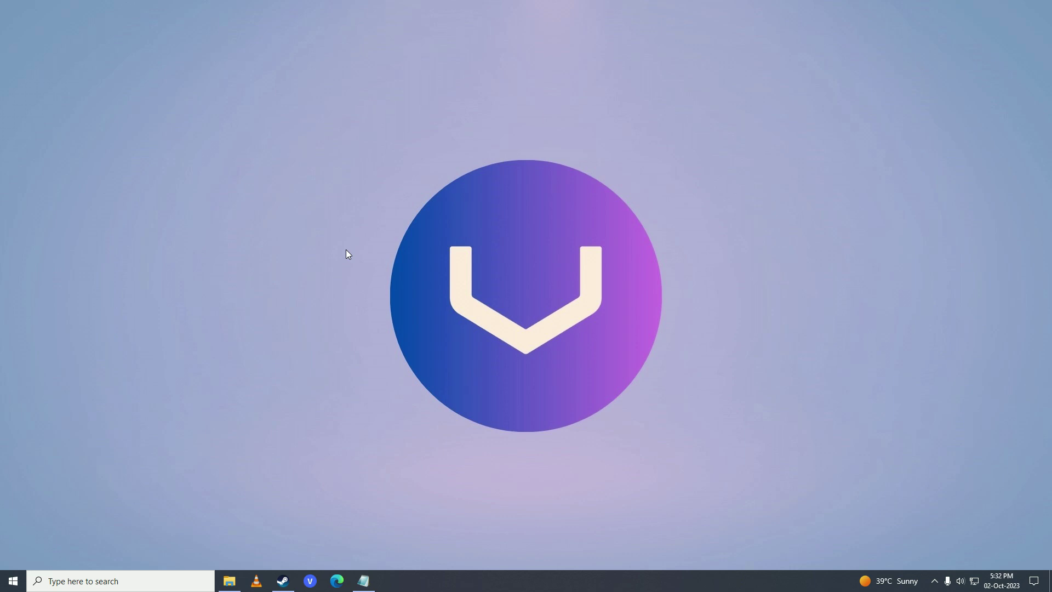
- Search Windows for the advanced system settings and open the Virtual Memory settings from the advanced performance options
key("super")
type("advanced sys")
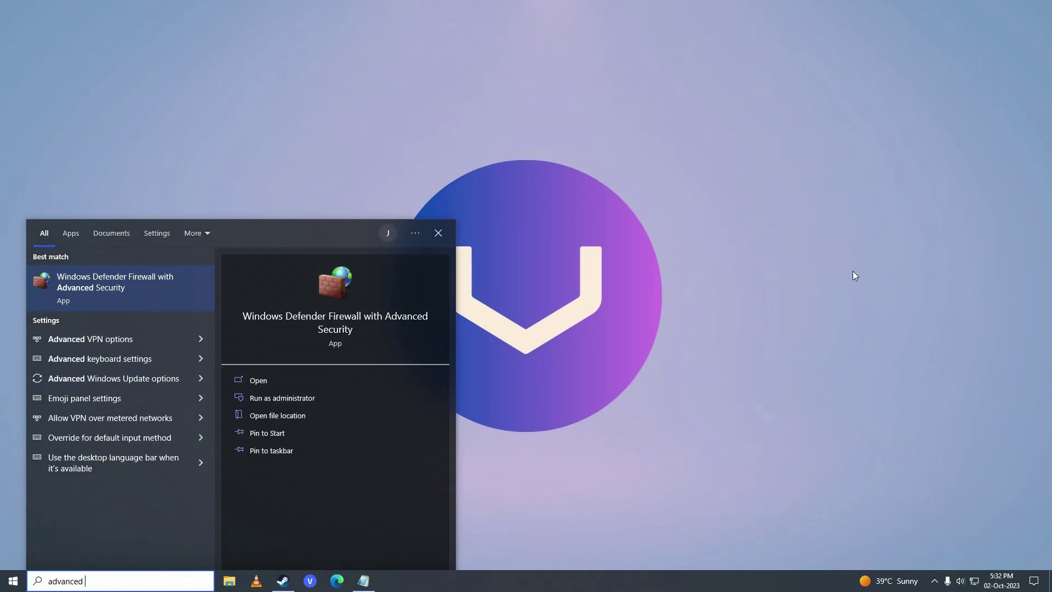
key("Return")
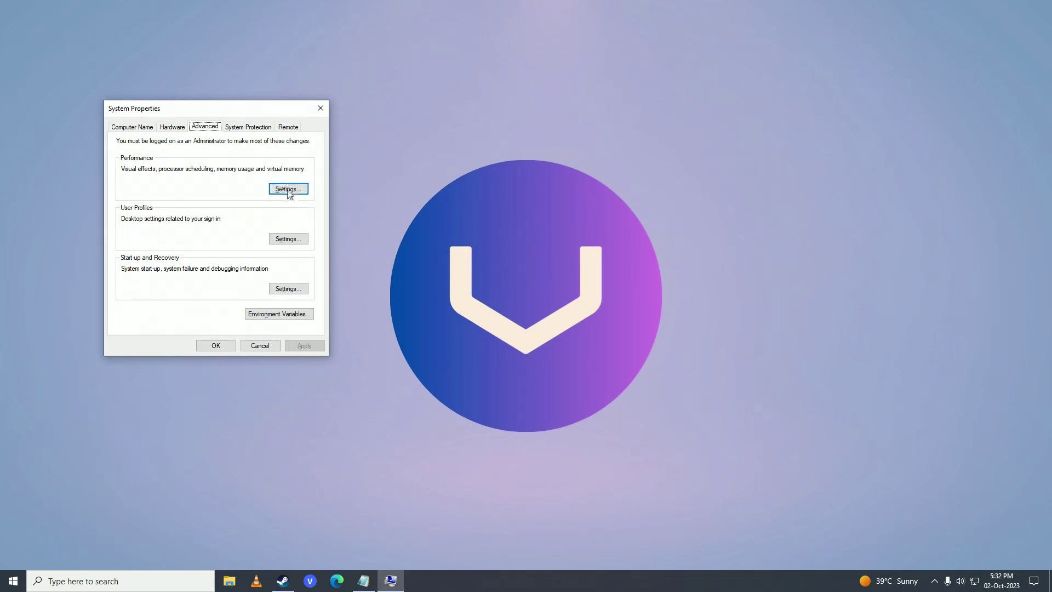
left_click(288, 188)
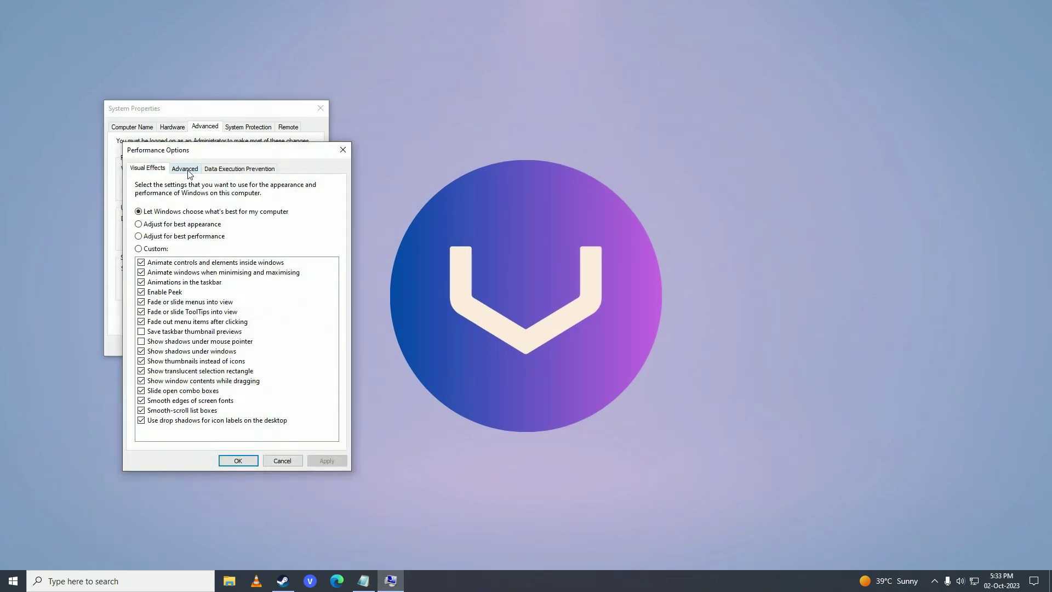
left_click(184, 169)
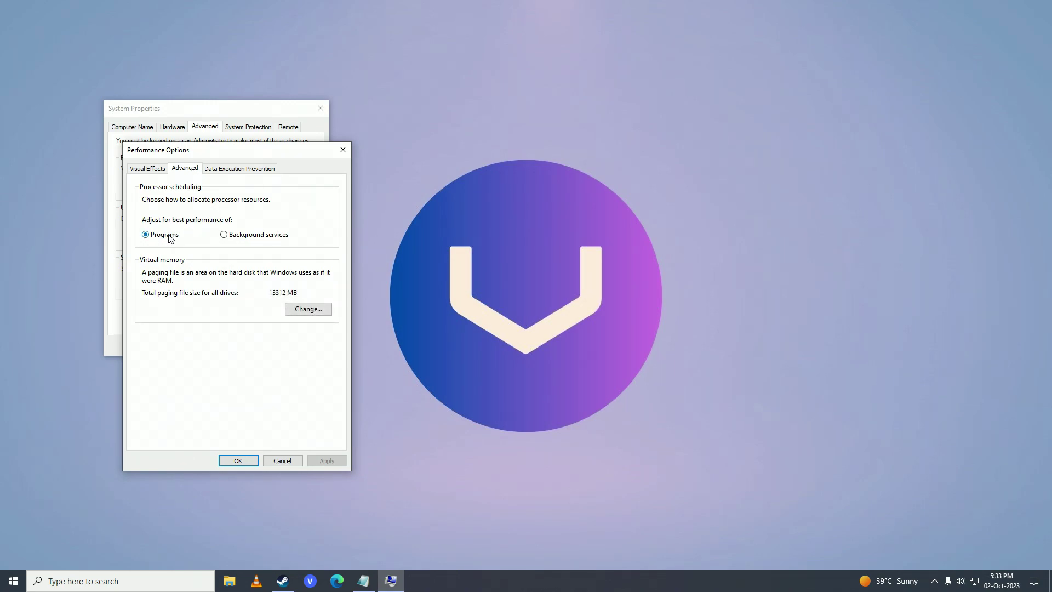
left_click(308, 310)
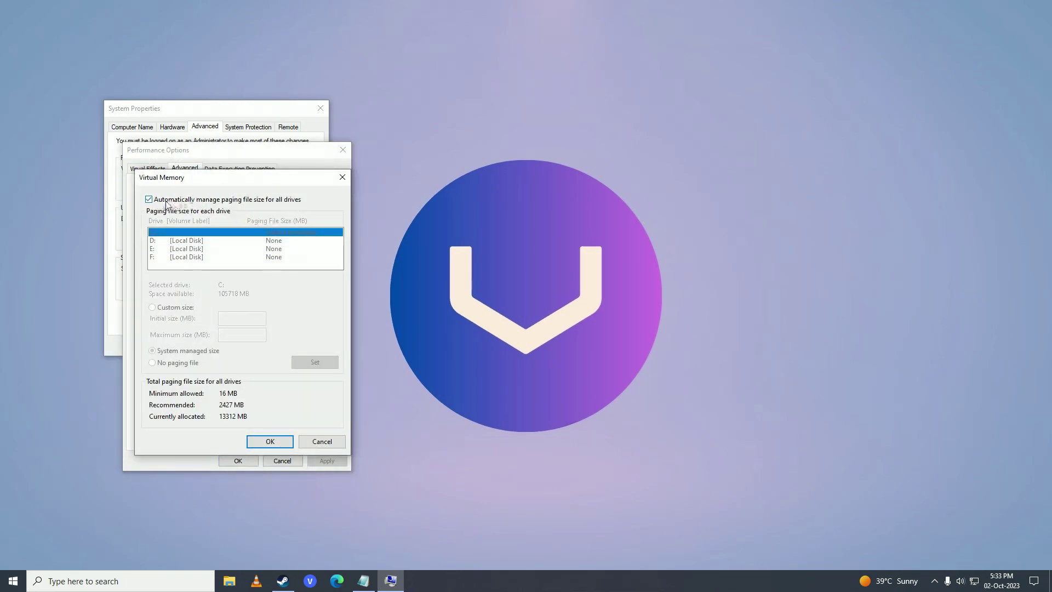
- Turn off automatic paging file management for all drives and choose a custom paging file size for drive C
left_click(255, 204)
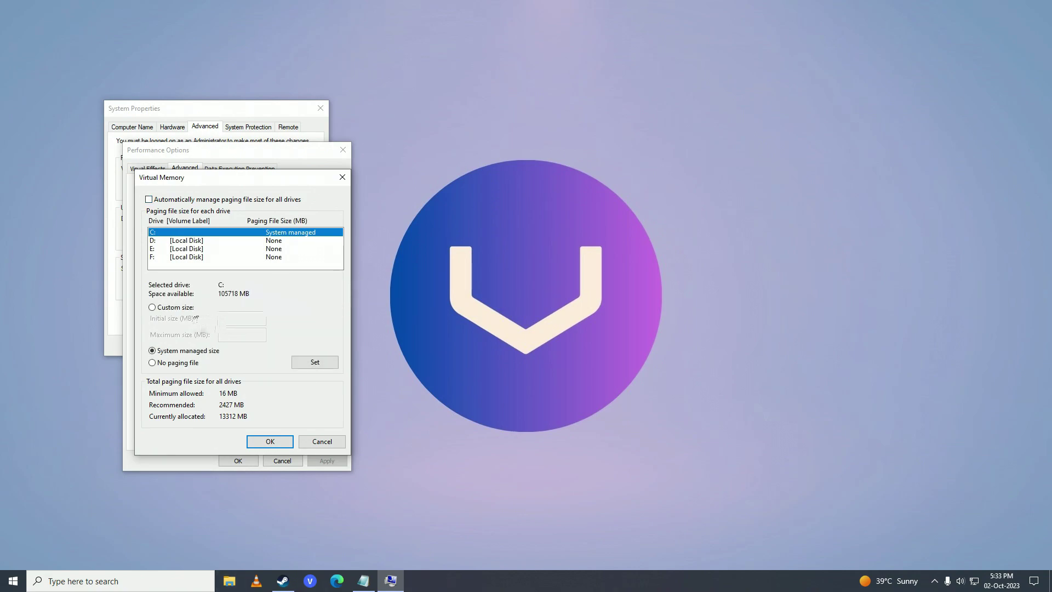
left_click(172, 309)
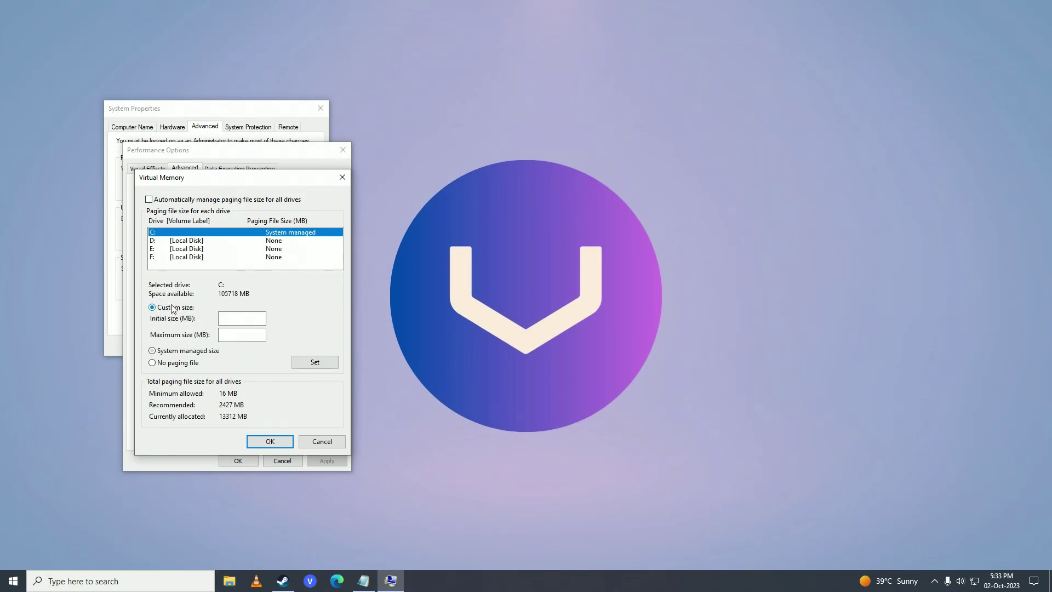
left_click(244, 317)
- Switch to File Explorer and view the computer's properties from This PC
left_click(229, 581)
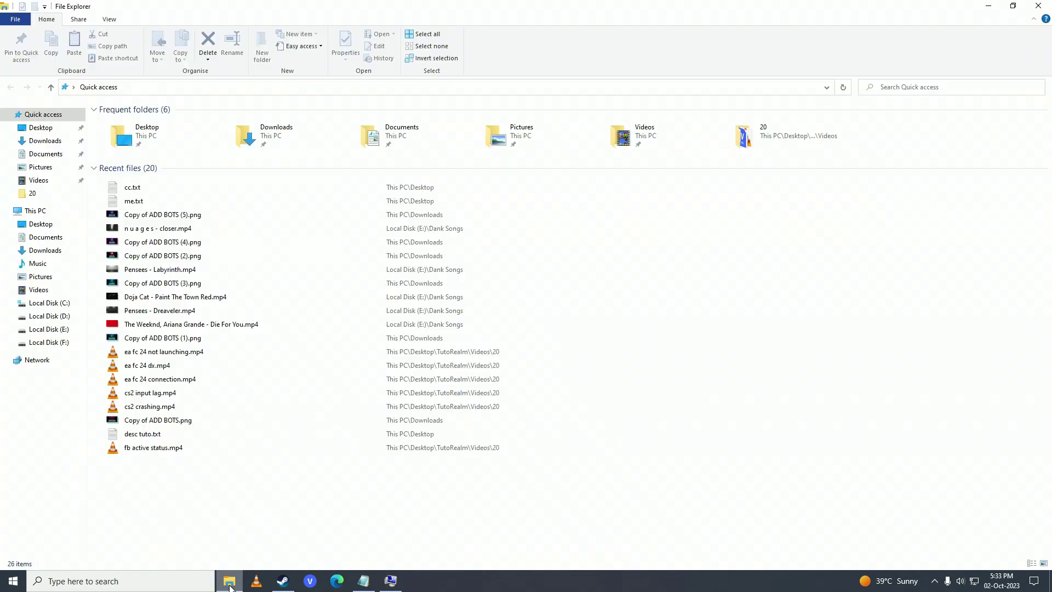
right_click(508, 272)
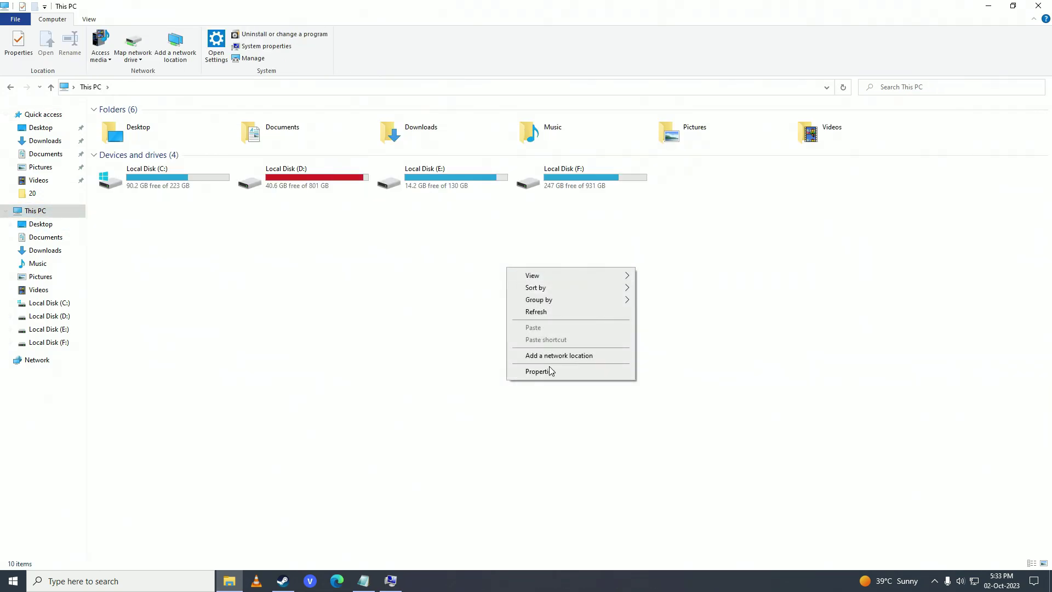
left_click(560, 373)
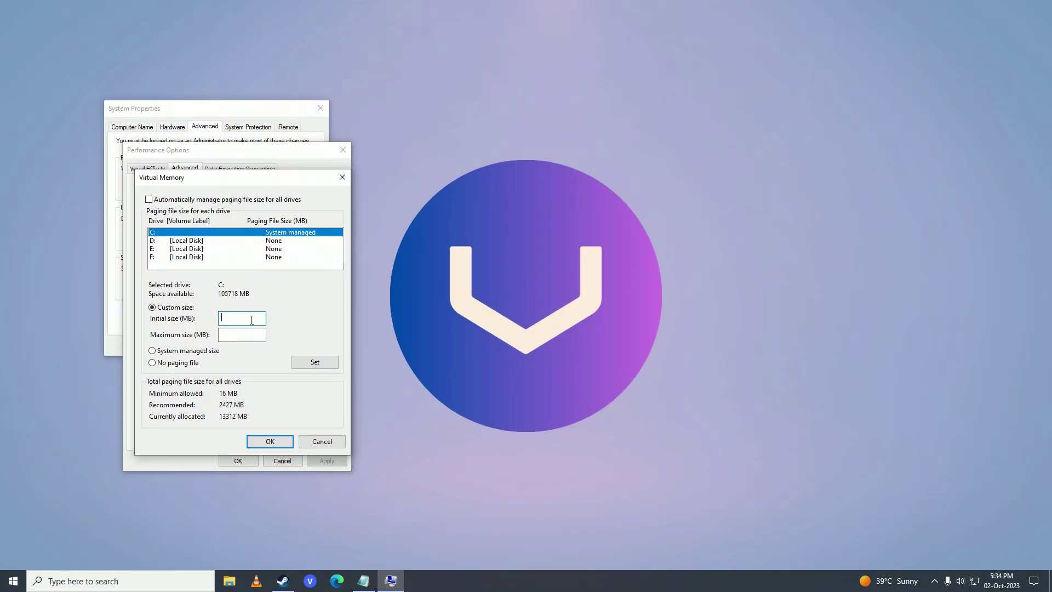
- Set drive C's initial and maximum paging file size to 6144 MB, confirm all open system dialogs and answer the restart prompt
type("6144")
left_click(247, 337)
type("6144")
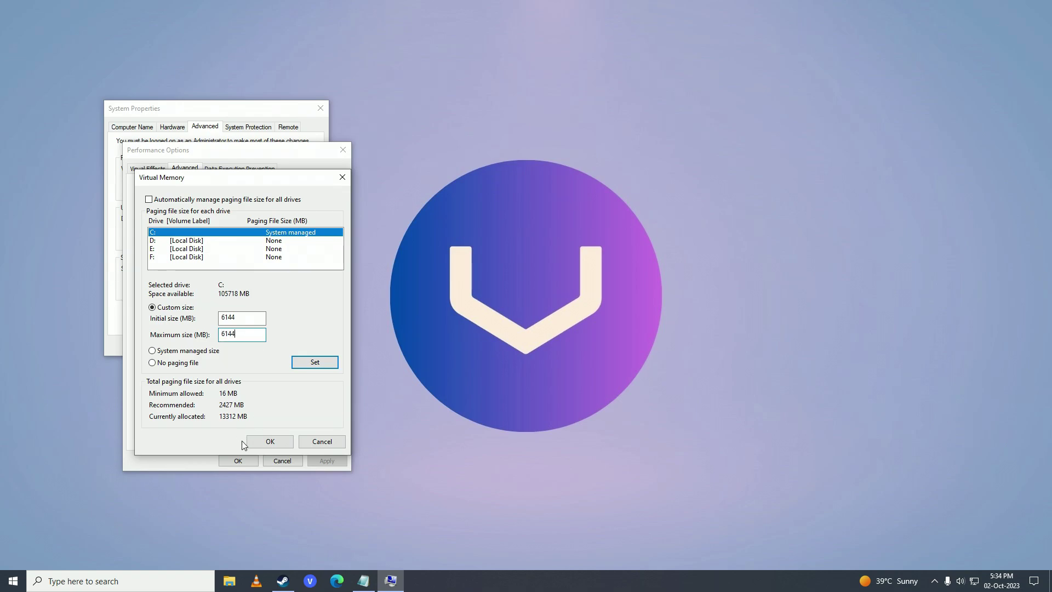
left_click(271, 441)
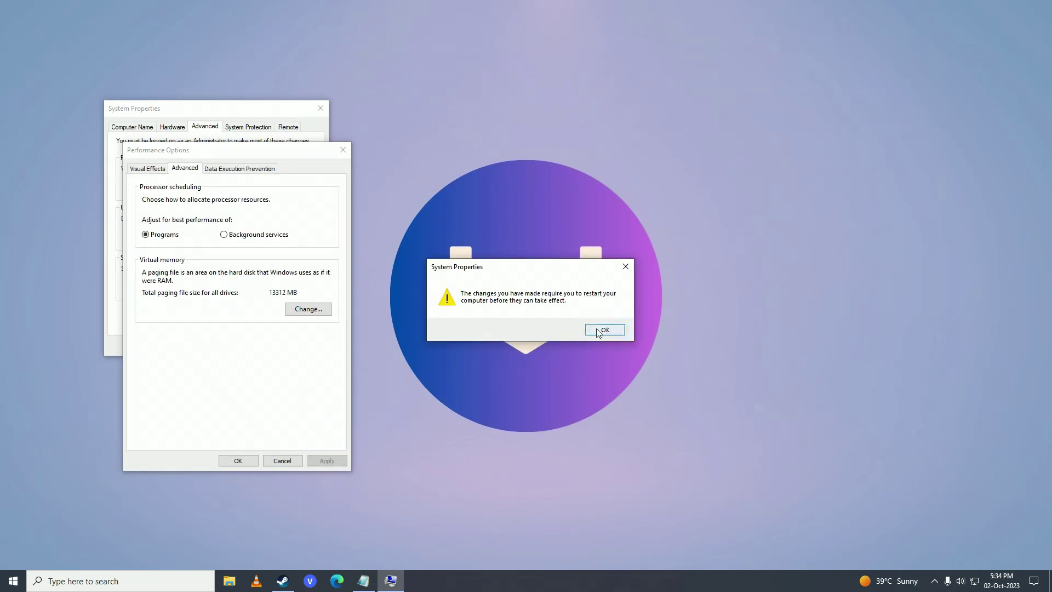
left_click(607, 331)
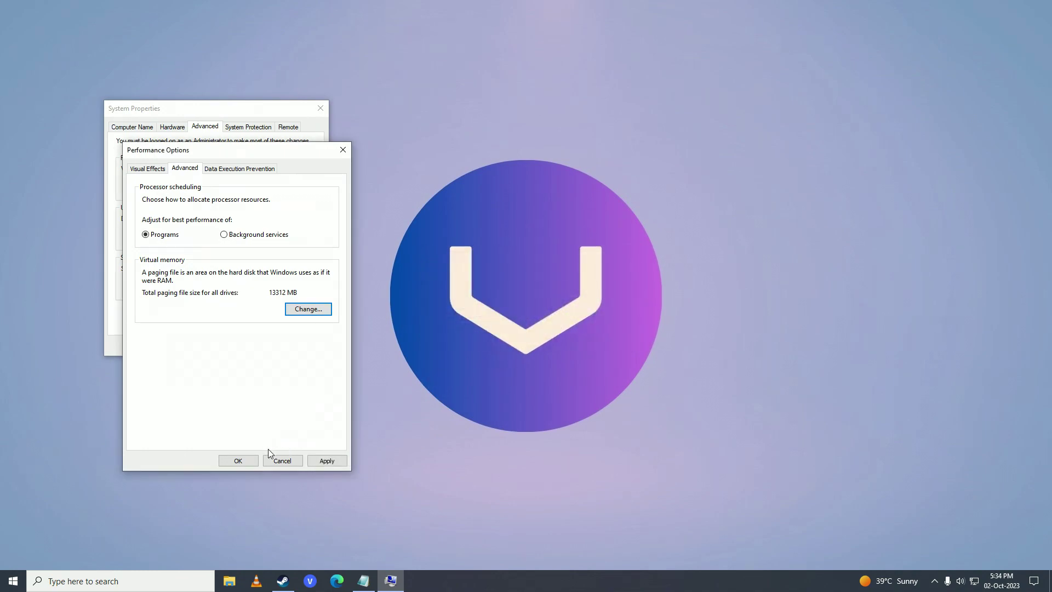
left_click(246, 462)
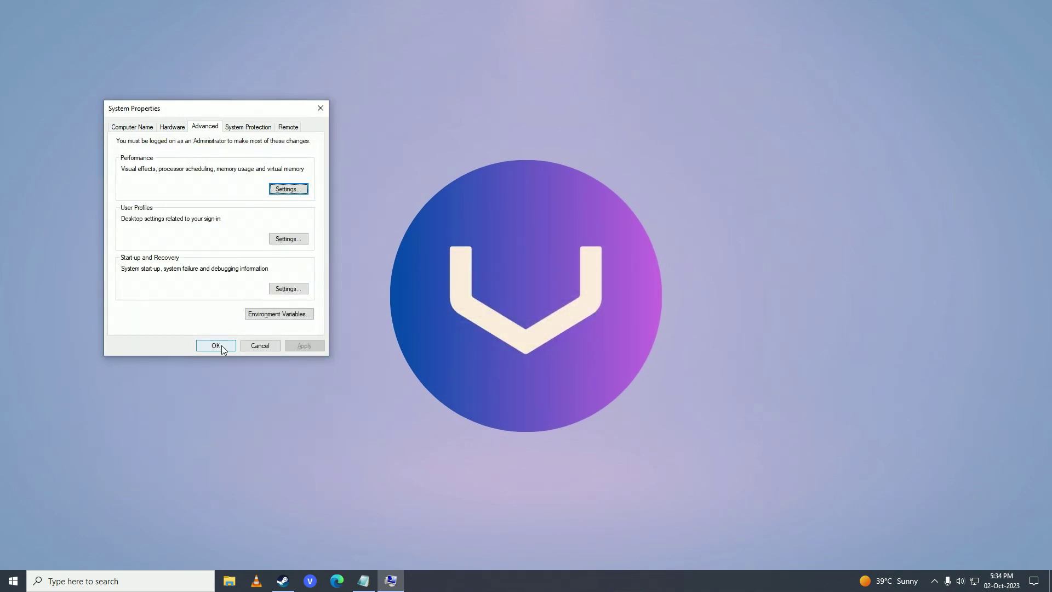
left_click(216, 345)
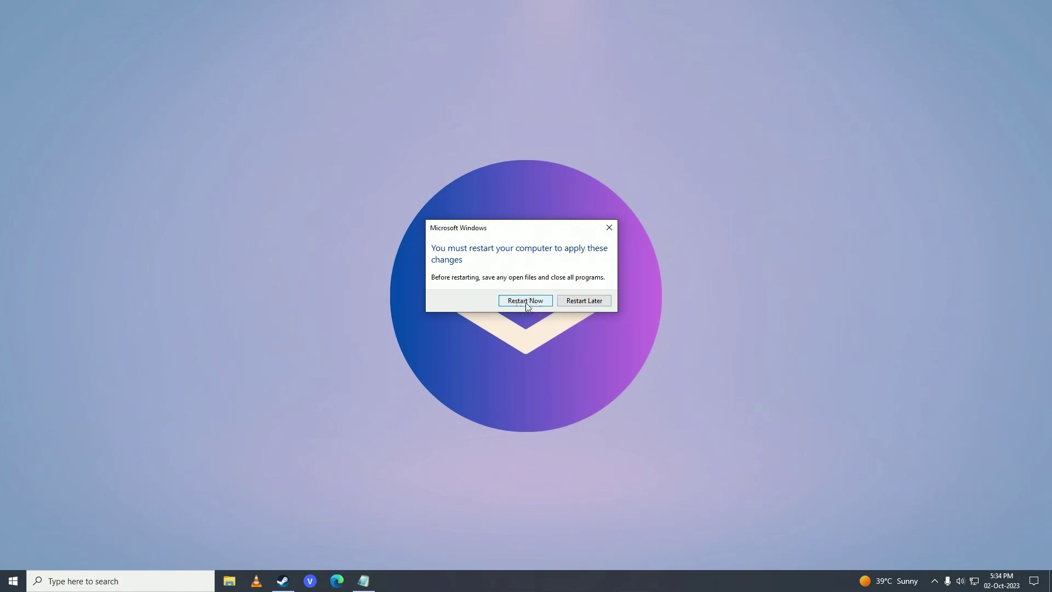
left_click(531, 303)
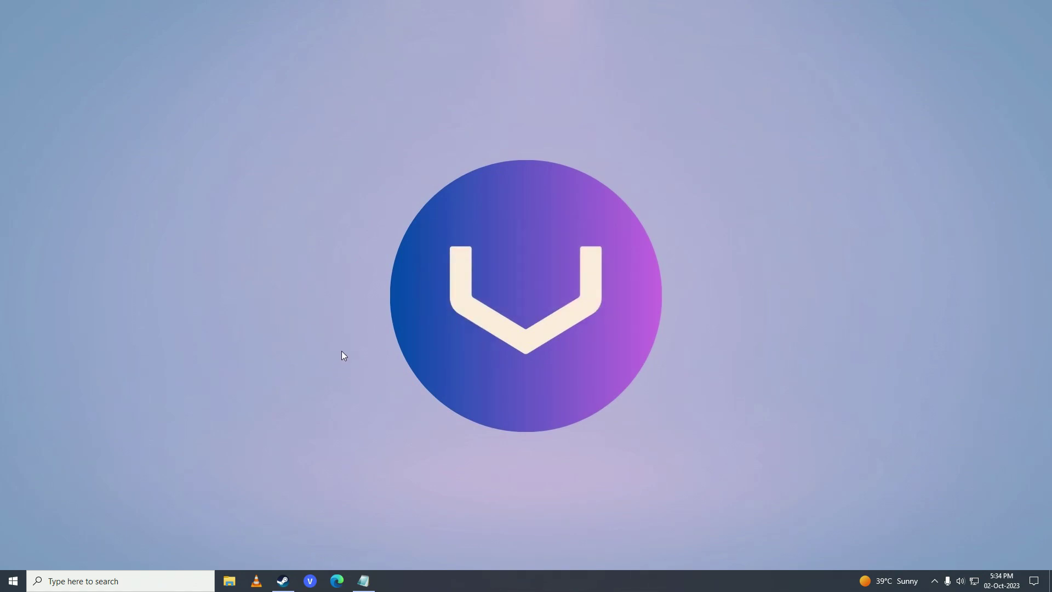
- Switch to Steam
left_click(283, 581)
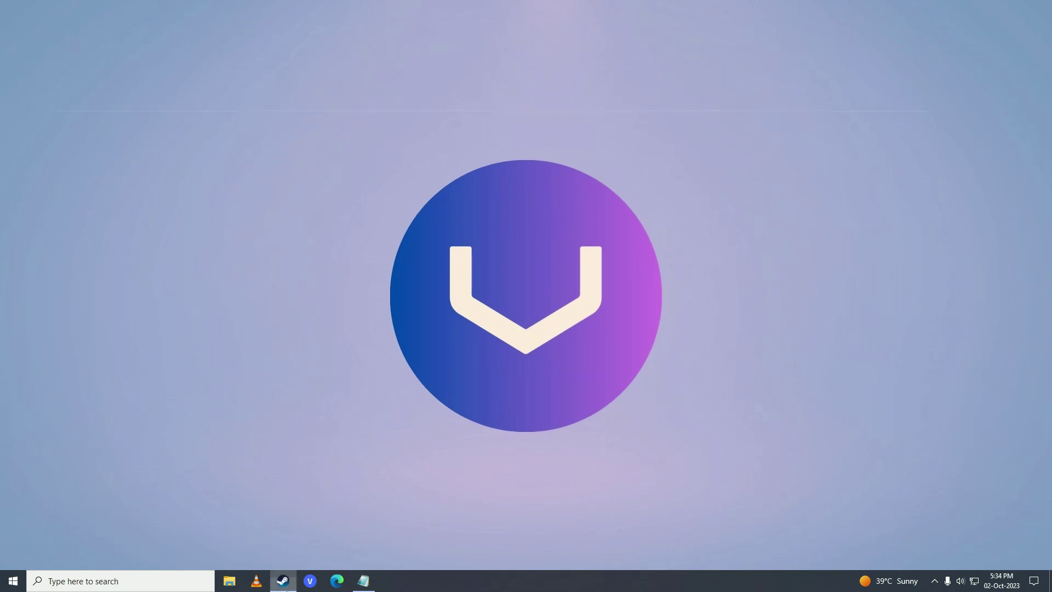